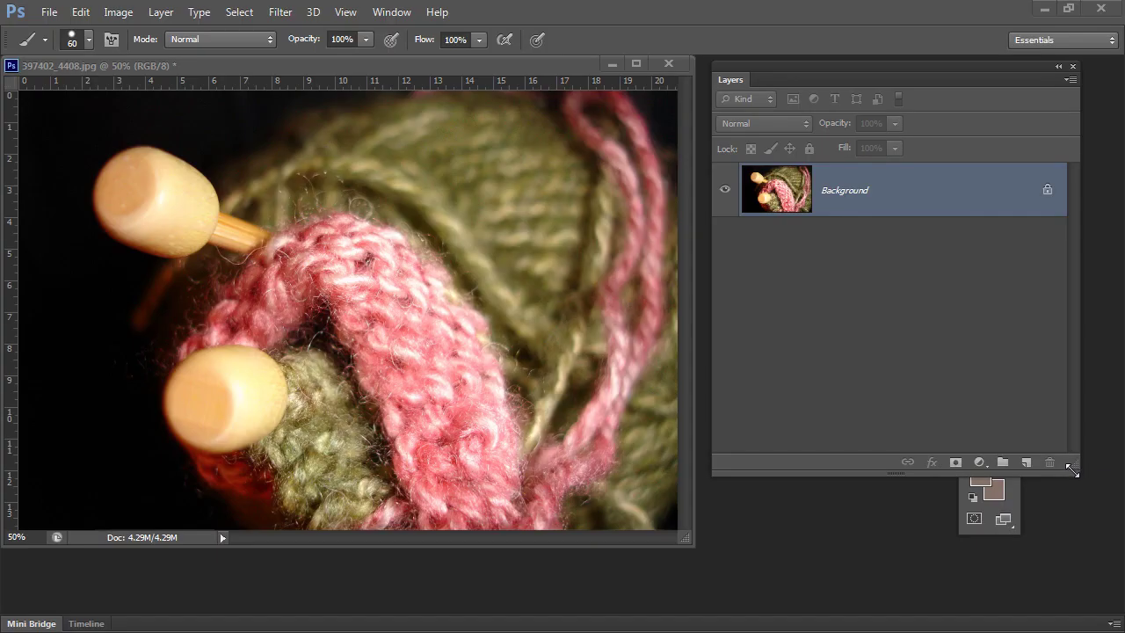
Enlarge the image window and duplicate the Background layer into a Background copy layer.
left_click_drag(1071, 469, 1065, 503)
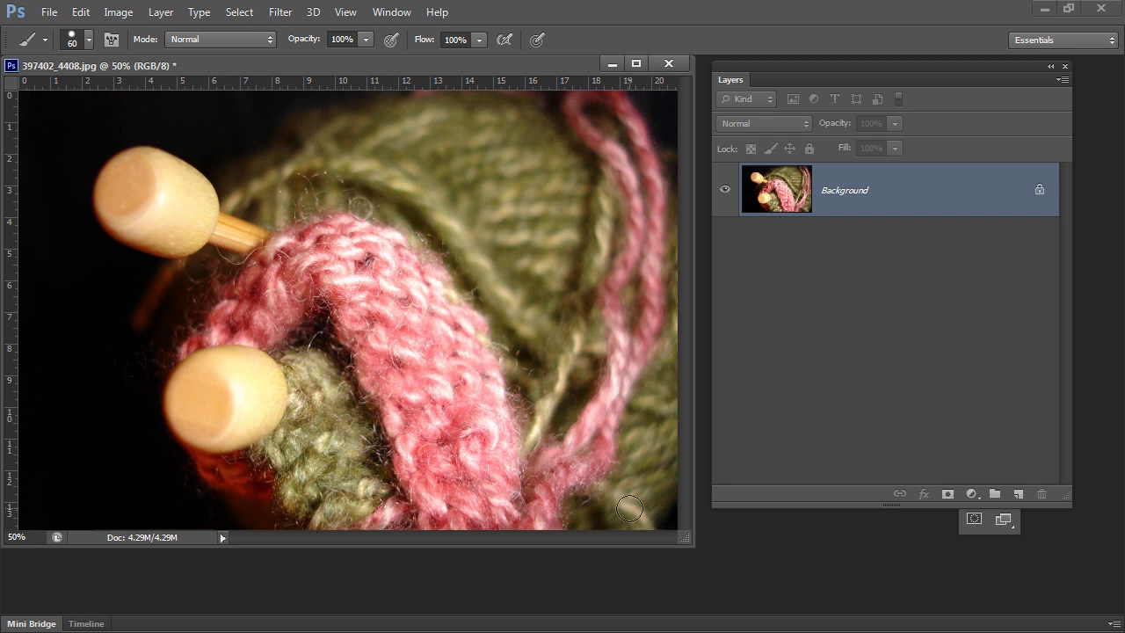
left_click_drag(676, 537, 708, 569)
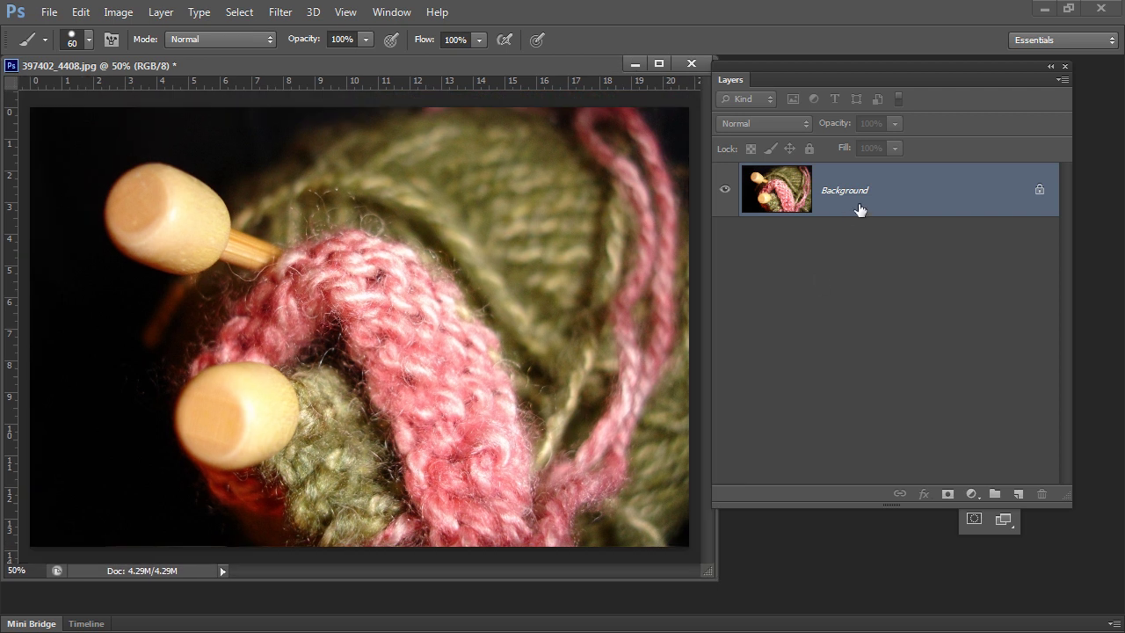
left_click_drag(941, 188, 1019, 498)
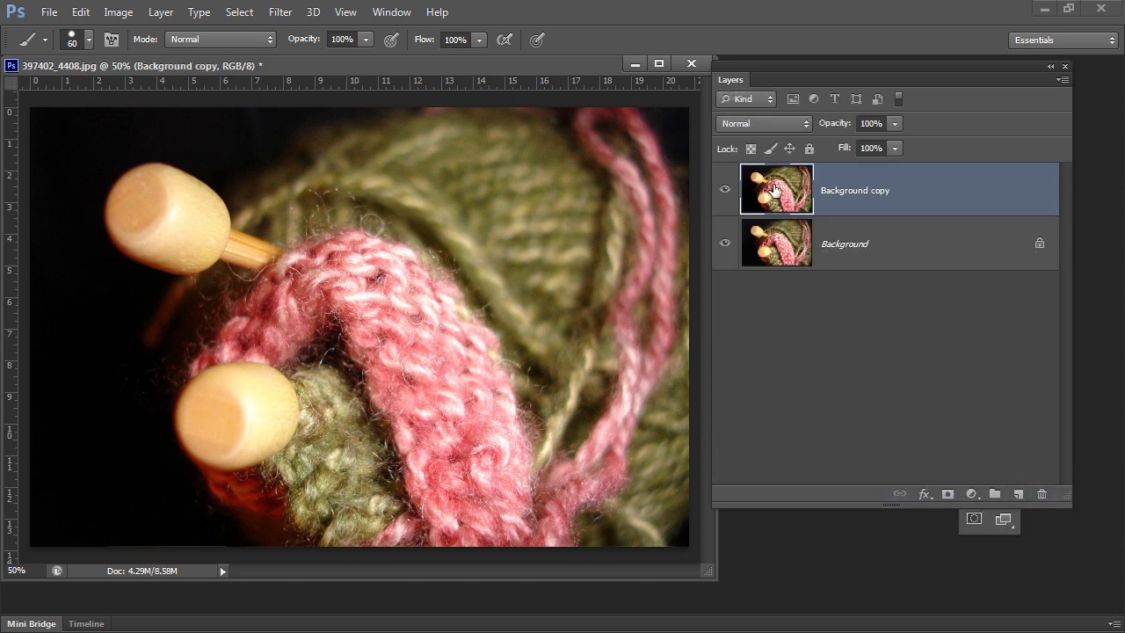
Add a Selective Color 1 adjustment layer and place its Properties panel over the Layers panel.
left_click(158, 17)
mouse_move(211, 155)
left_click(52, 387)
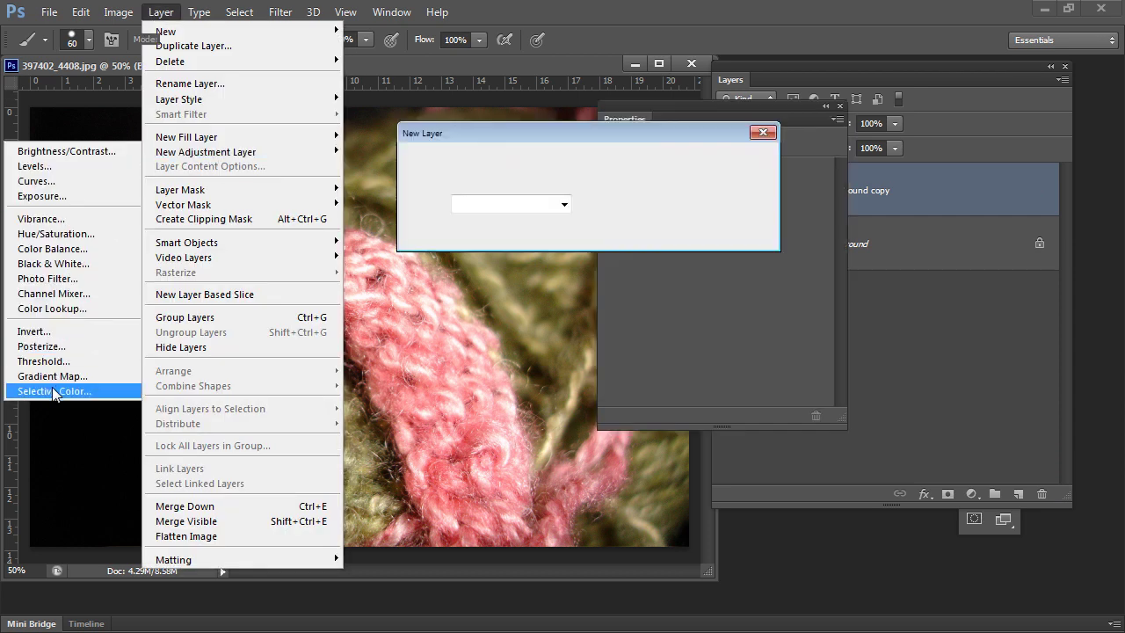
left_click(738, 164)
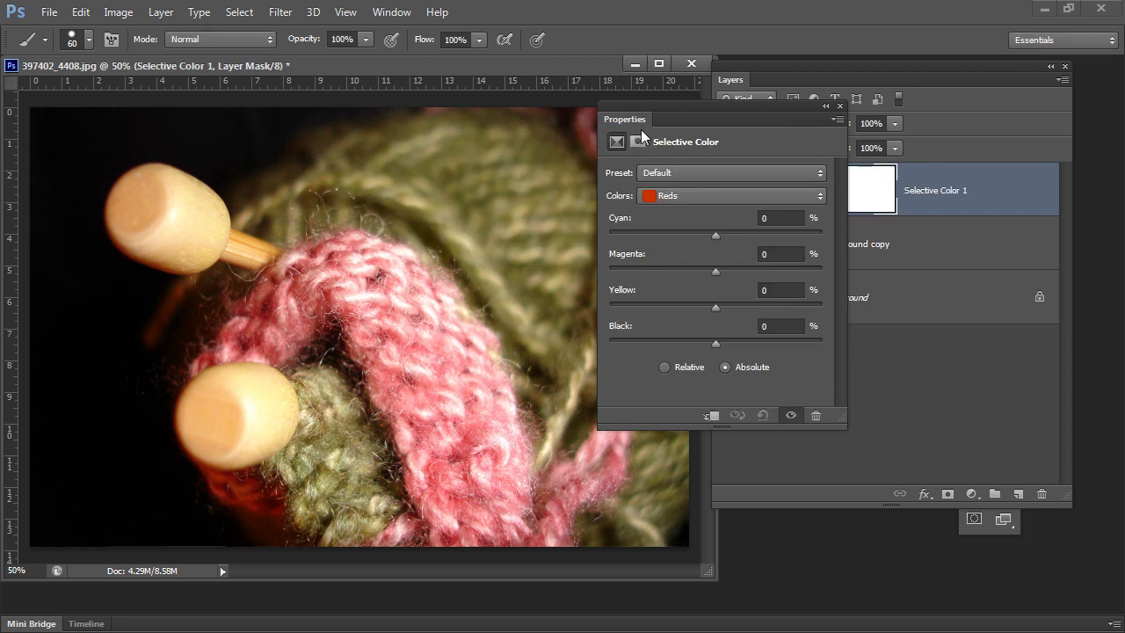
left_click_drag(630, 124, 715, 172)
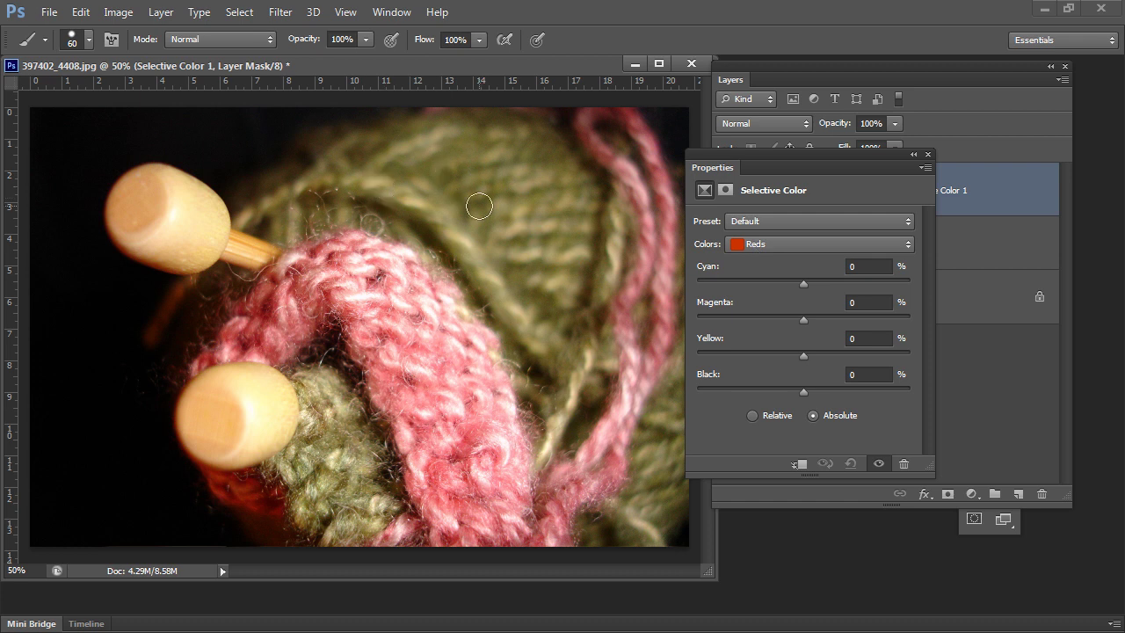
Test adding and removing cyan in the Greens range, then return it to neutral.
left_click(758, 243)
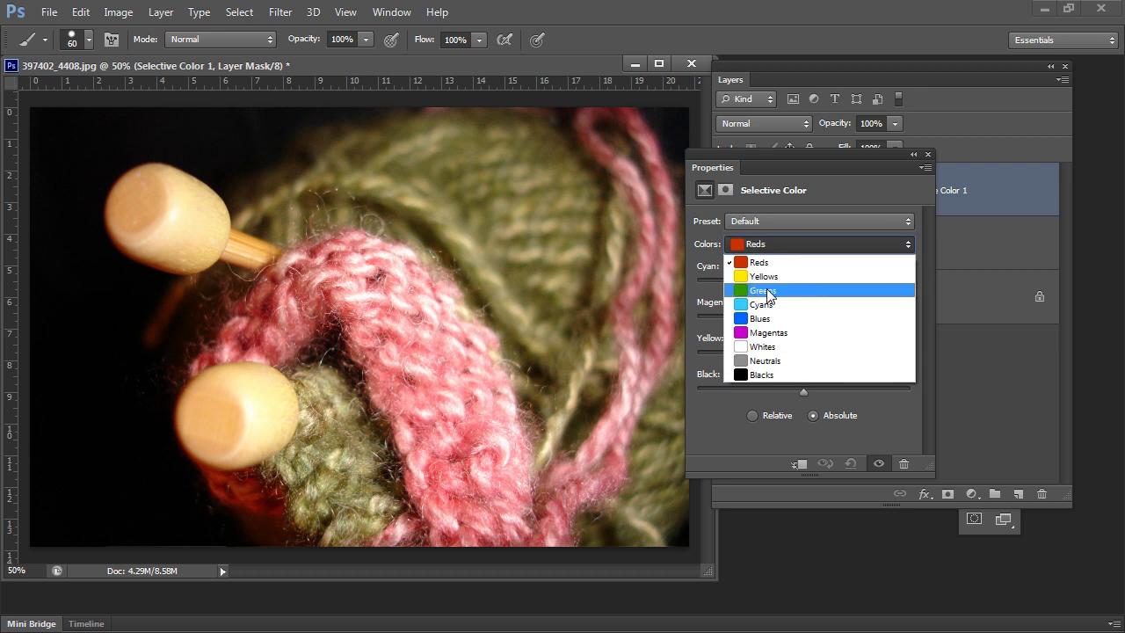
left_click(768, 293)
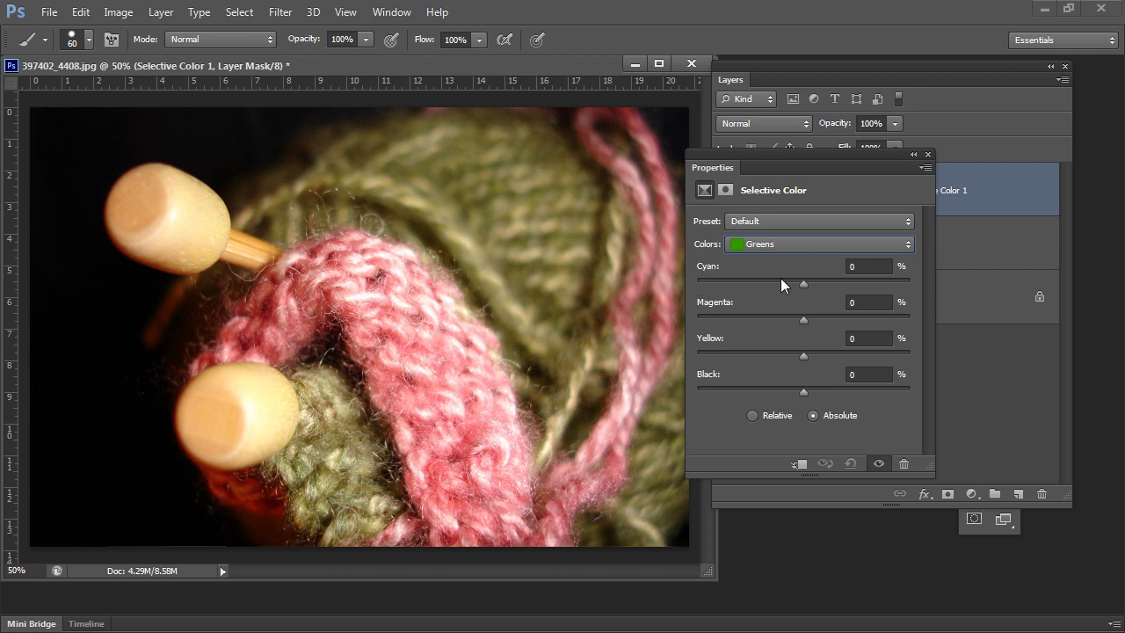
left_click_drag(800, 281, 910, 282)
left_click_drag(910, 284, 662, 286)
left_click_drag(696, 282, 803, 280)
Switch to the Yellows range, push Cyan to +100 and raise Magenta.
left_click(774, 245)
left_click(773, 276)
left_click_drag(801, 284, 891, 282)
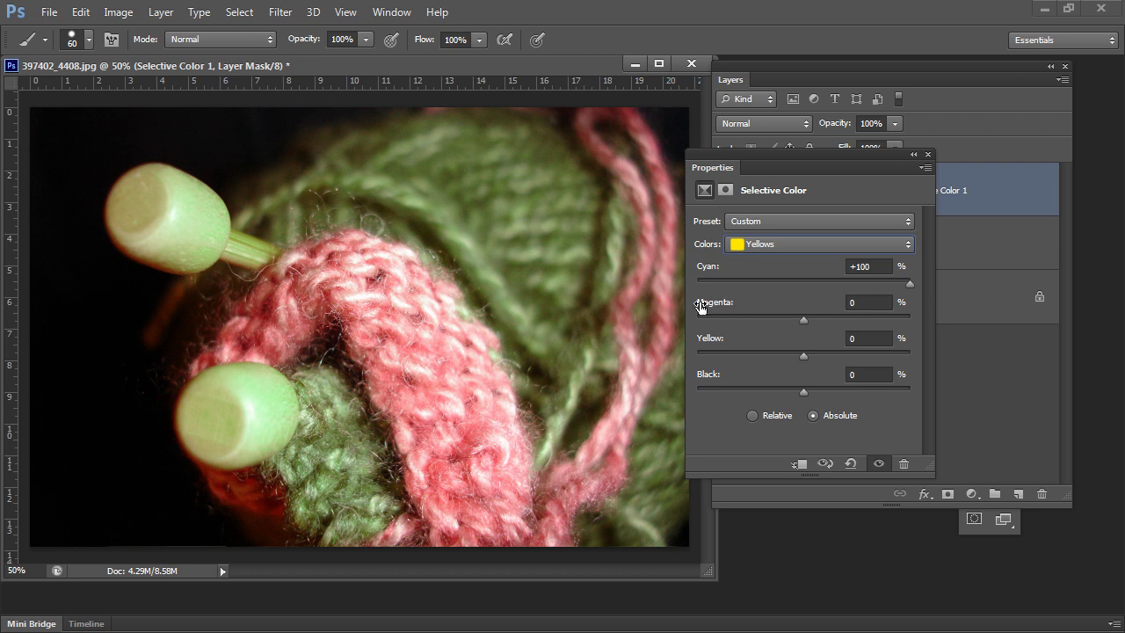
left_click_drag(804, 320, 916, 321)
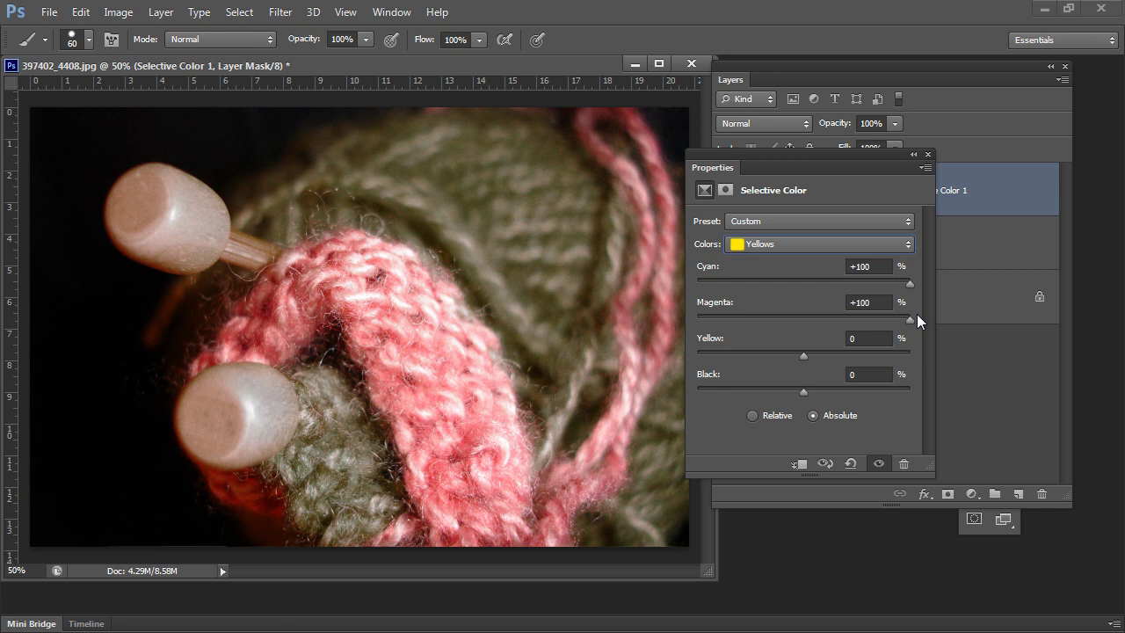
left_click_drag(914, 318, 670, 315)
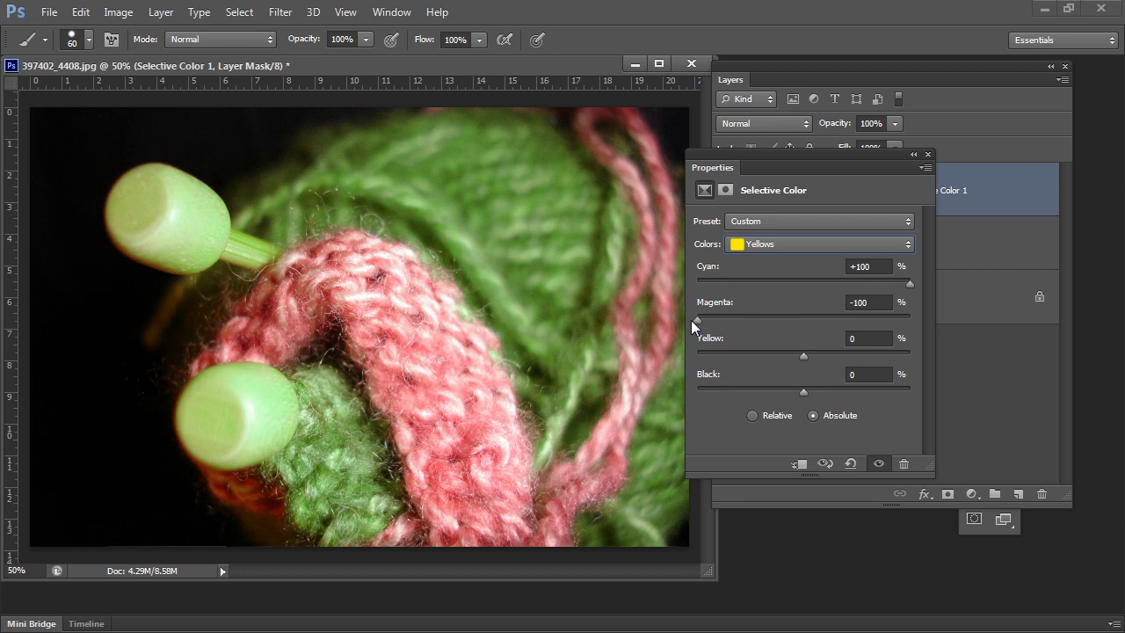
left_click_drag(698, 319, 859, 319)
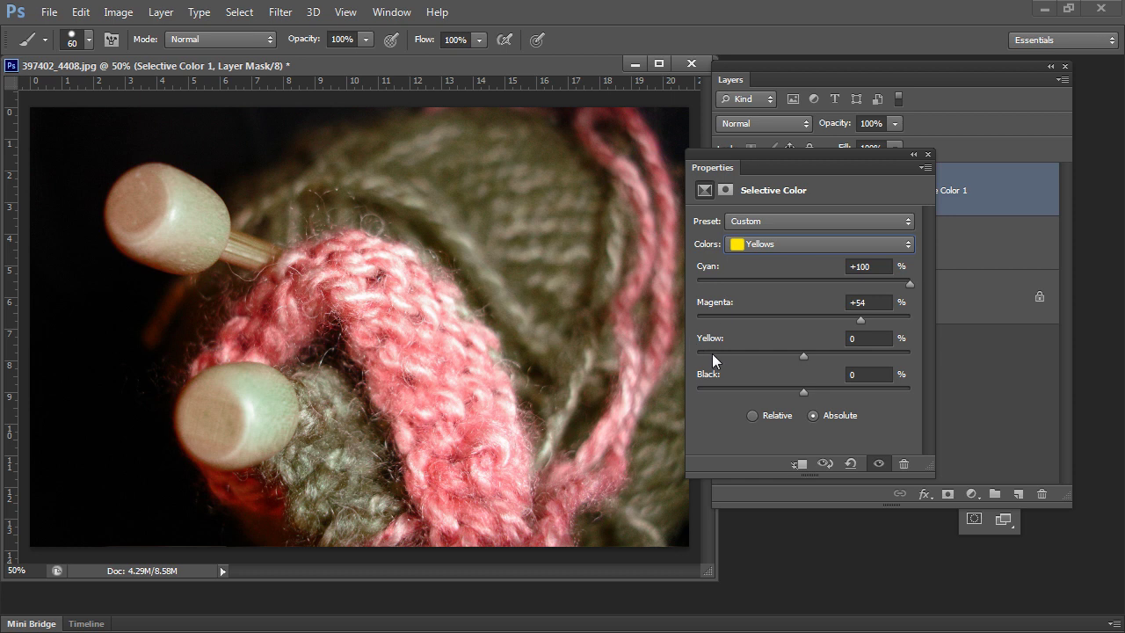
Pull the Yellows' Yellow down to -99 and fine-tune Magenta to +24 and Cyan to +100.
left_click_drag(803, 356, 805, 356)
left_click_drag(909, 358, 684, 359)
left_click_drag(699, 357, 700, 357)
left_click_drag(860, 319, 824, 325)
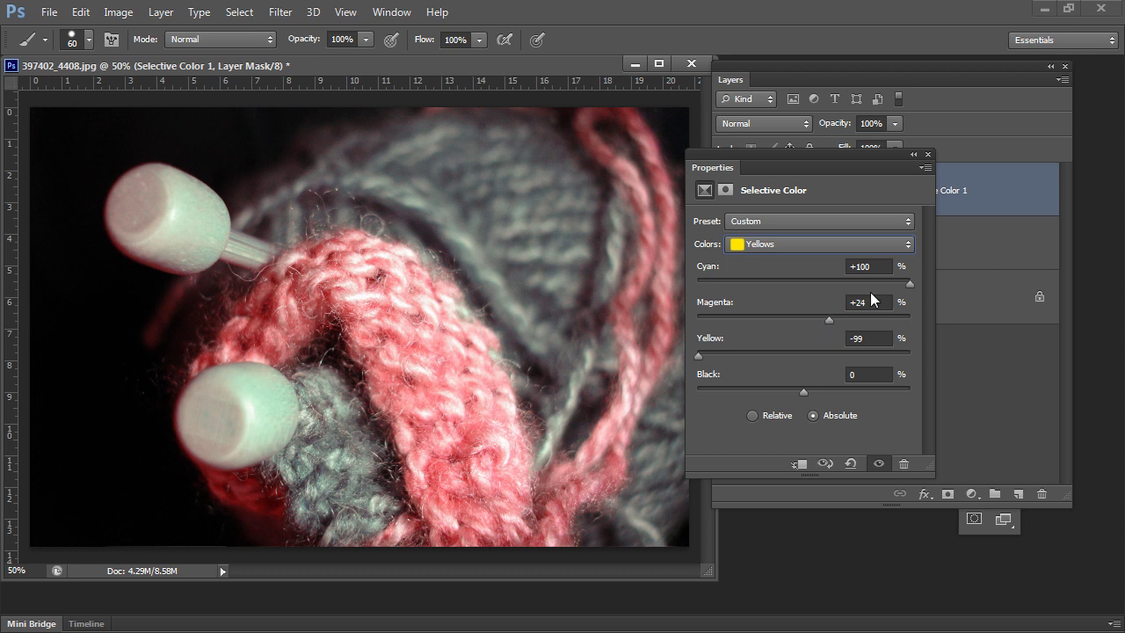
left_click_drag(910, 283, 908, 284)
left_click(791, 242)
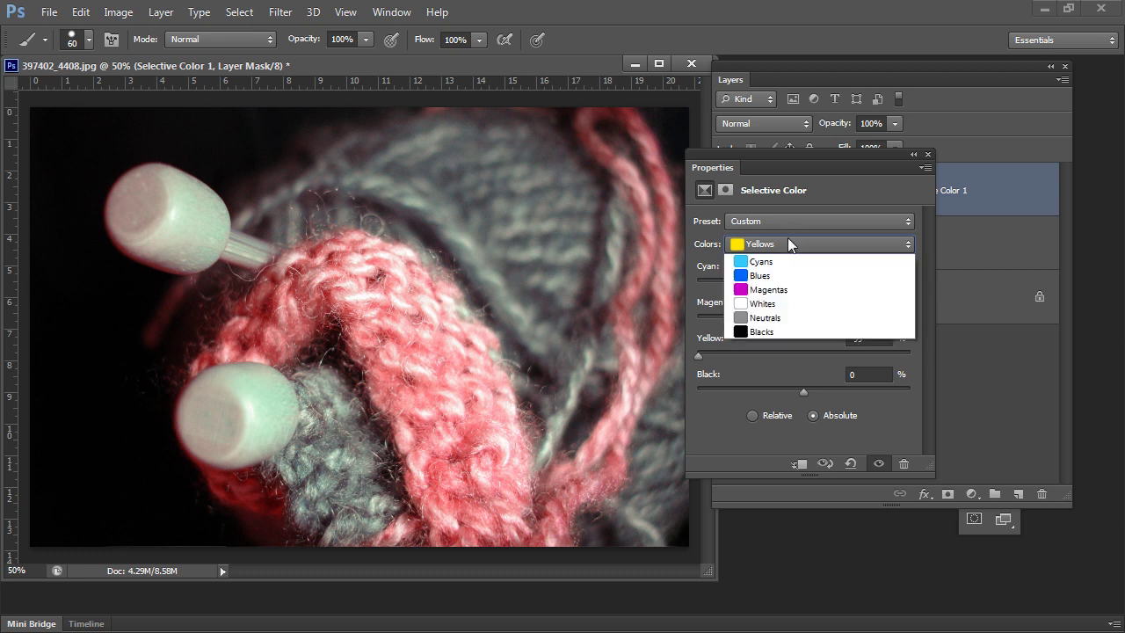
left_click(770, 291)
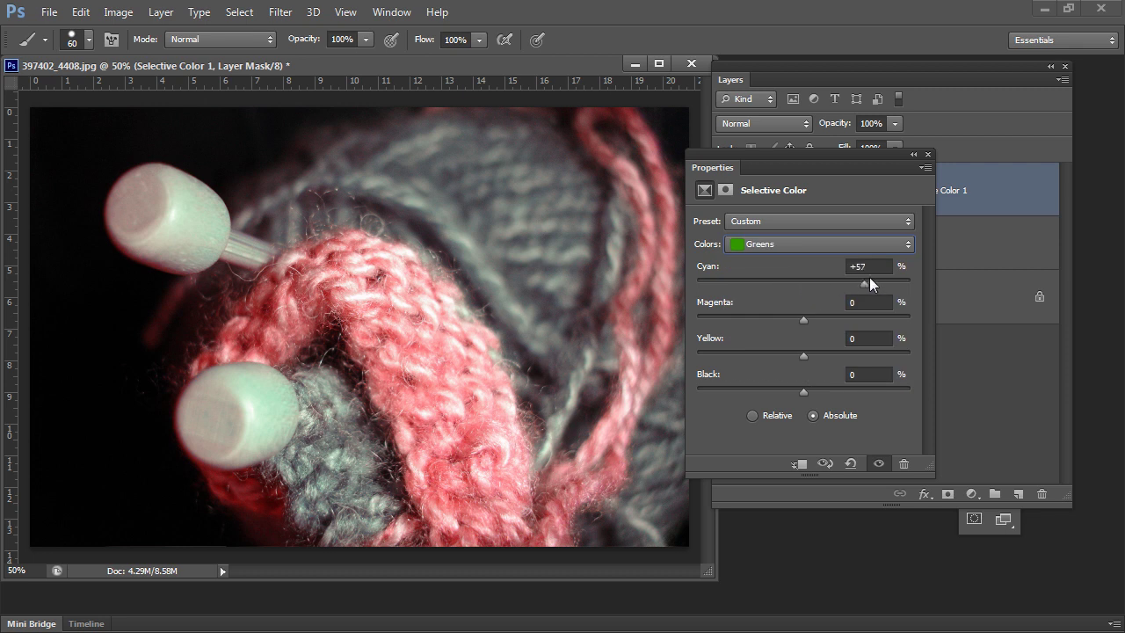
mouse_move(884, 278)
left_mouse_down()
mouse_move(703, 281)
mouse_move(868, 278)
left_mouse_up()
left_click_drag(872, 311, 803, 318)
left_click_drag(709, 269, 697, 271)
left_click_drag(801, 353, 693, 361)
left_click_drag(902, 353, 803, 359)
left_click(704, 344)
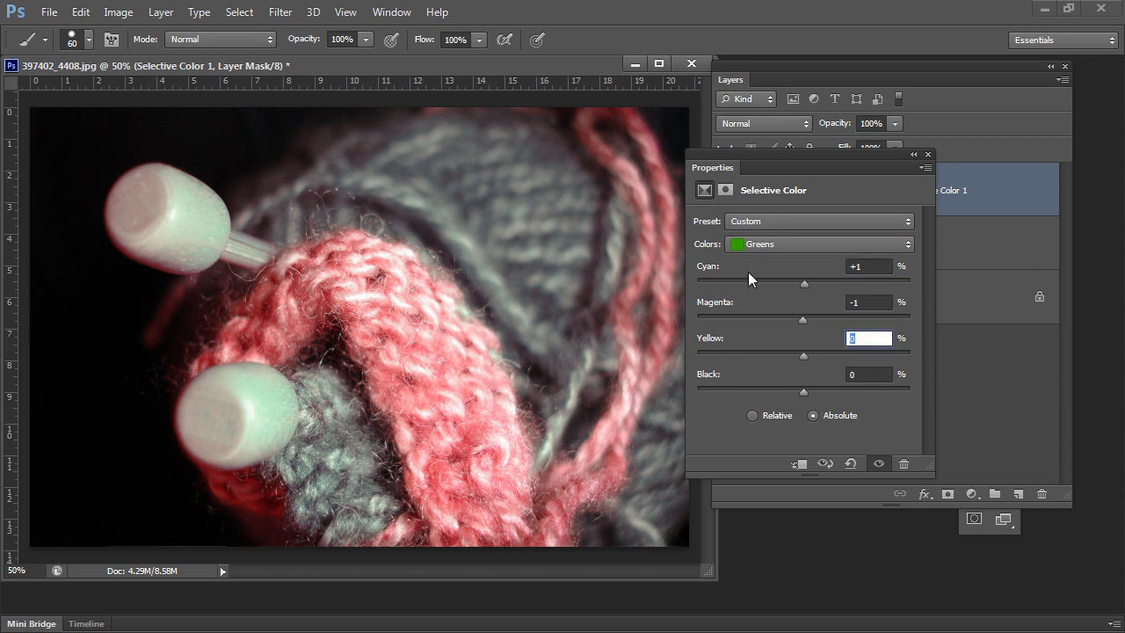
left_click(758, 246)
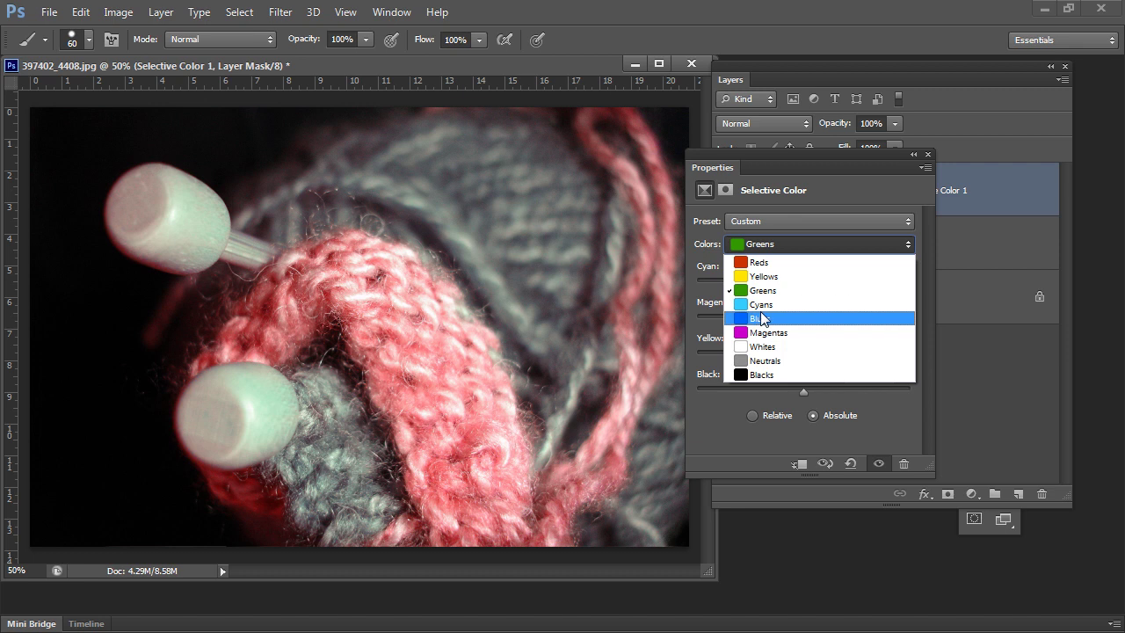
left_click(751, 305)
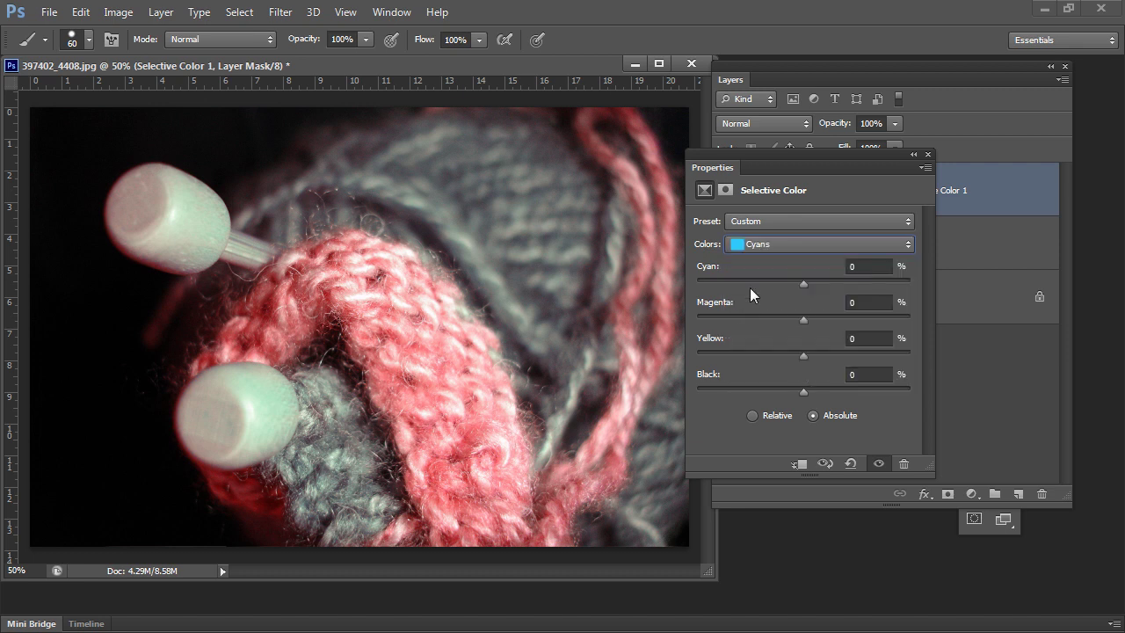
mouse_move(803, 285)
left_mouse_down()
mouse_move(887, 278)
mouse_move(659, 274)
mouse_move(825, 277)
mouse_move(804, 283)
left_mouse_up()
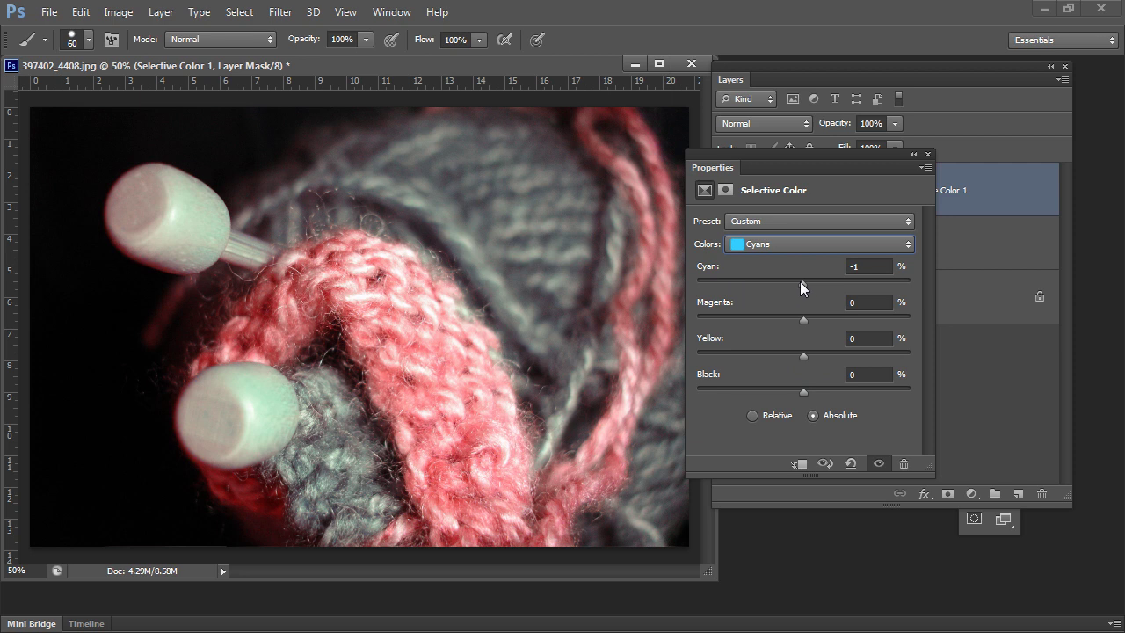
left_click(707, 268)
mouse_move(801, 353)
left_mouse_down()
mouse_move(679, 368)
mouse_move(790, 357)
left_mouse_up()
left_click(707, 339)
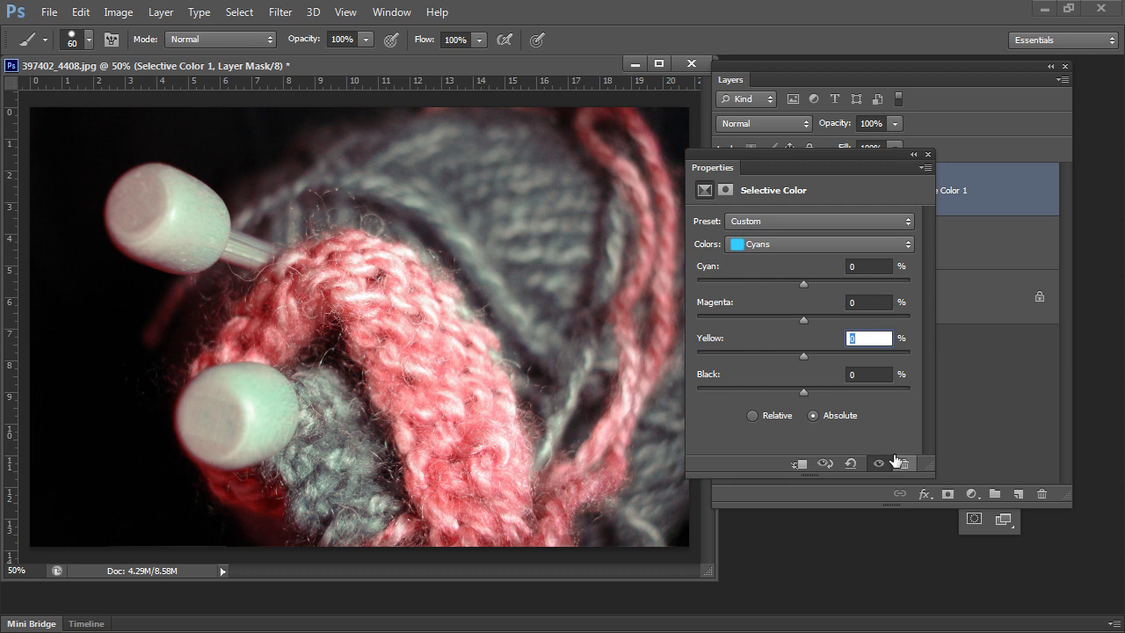
Close the Selective Color settings, toggle Selective Color 1 off and on to compare, then select Background copy.
left_click(928, 154)
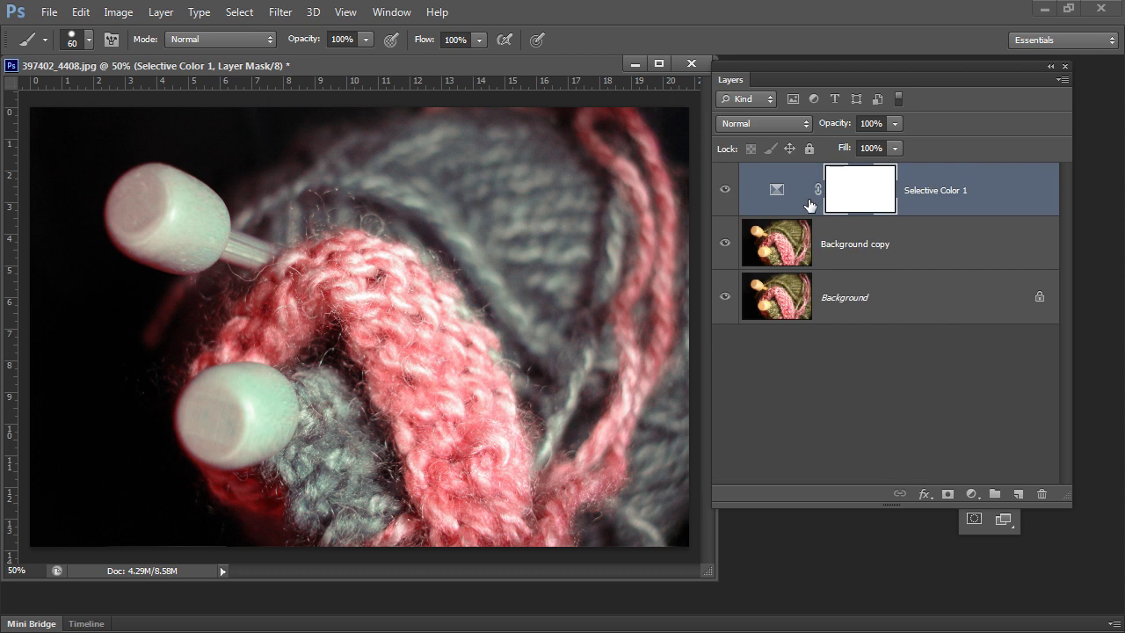
left_click(725, 191)
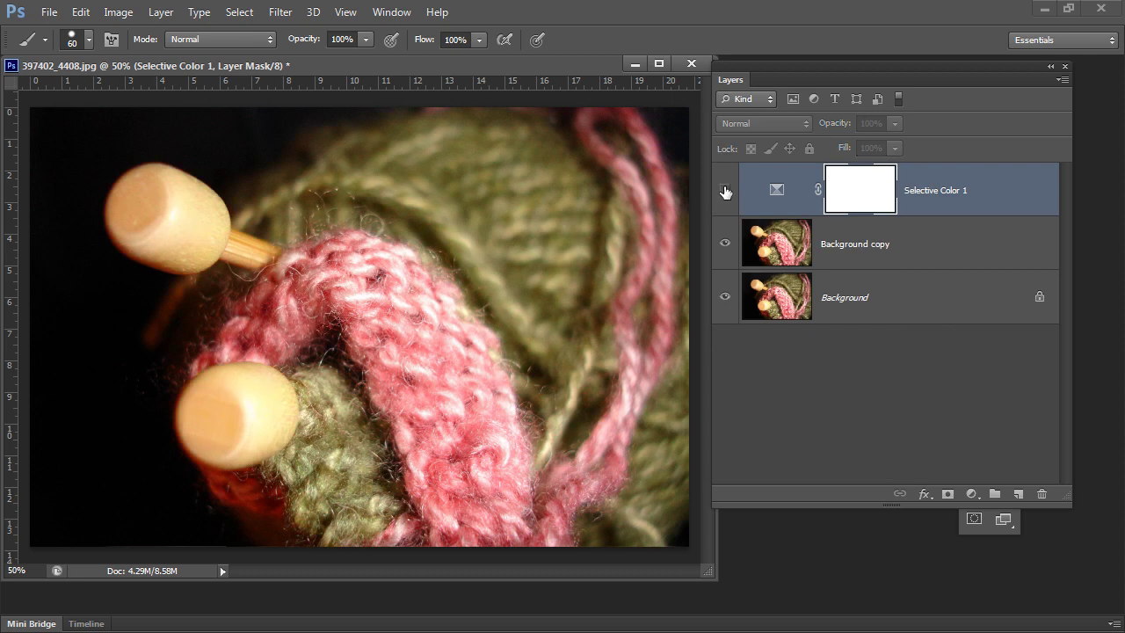
left_click(725, 192)
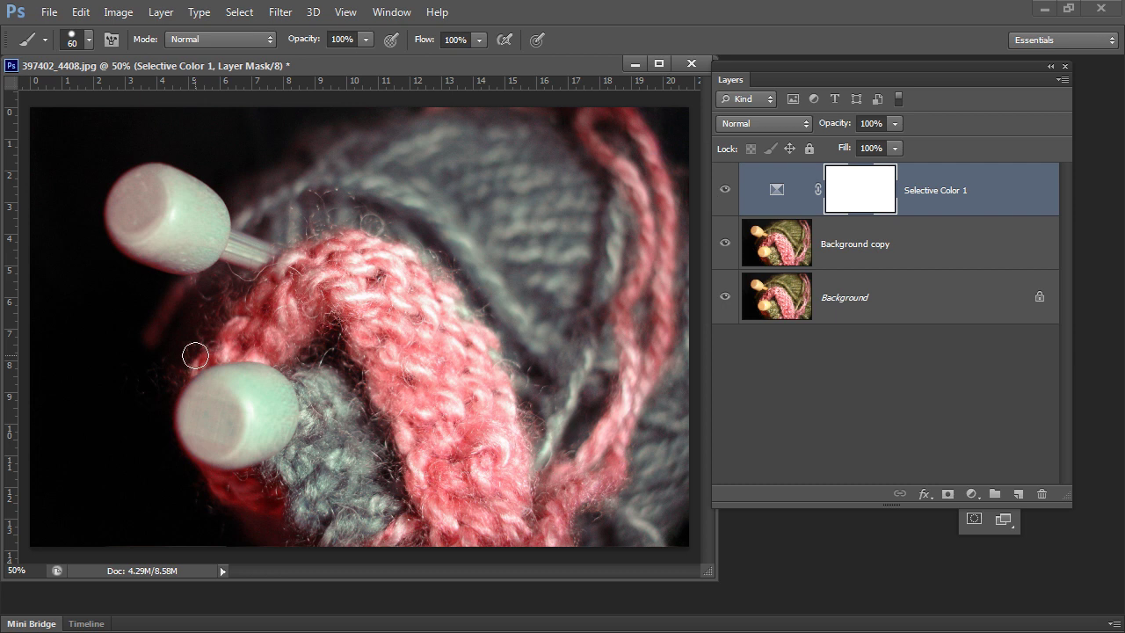
left_click(724, 192)
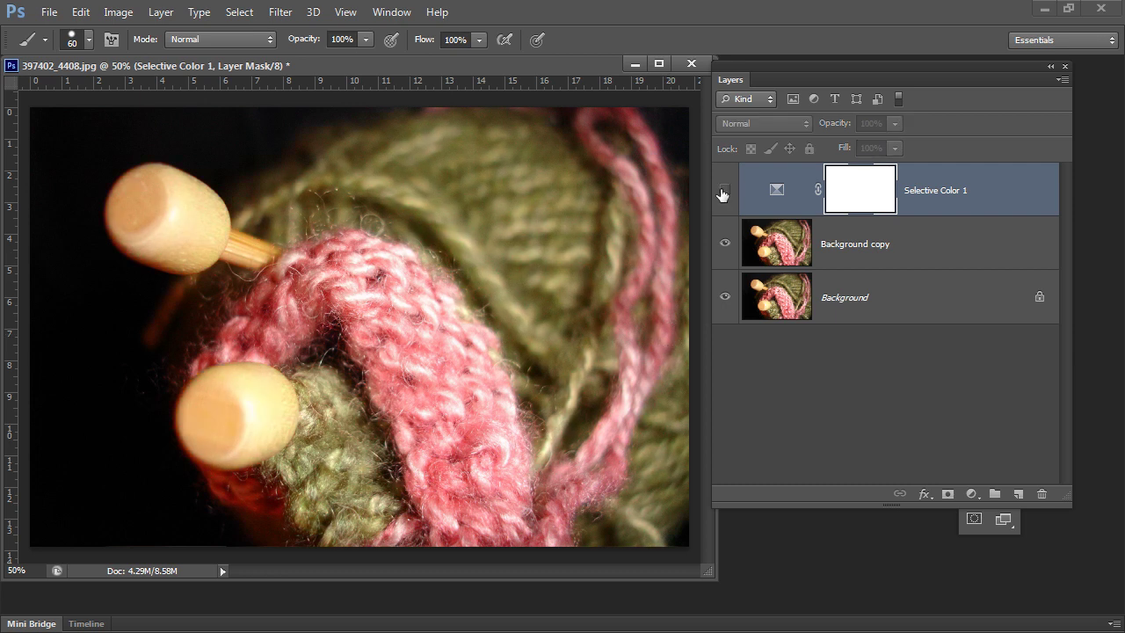
left_click(724, 192)
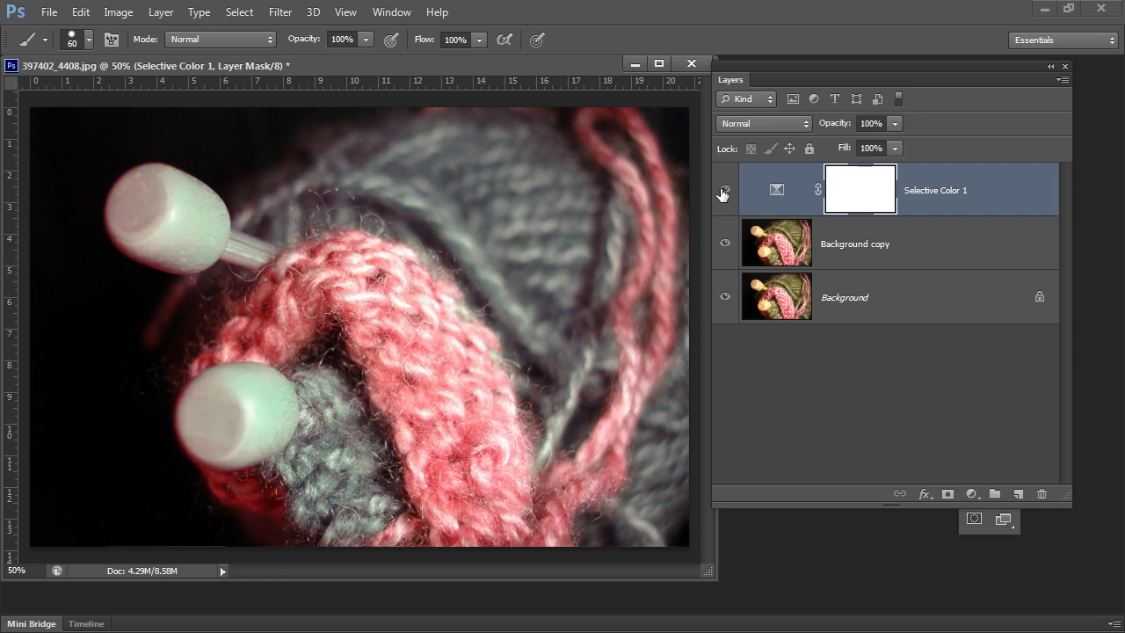
left_click(772, 254)
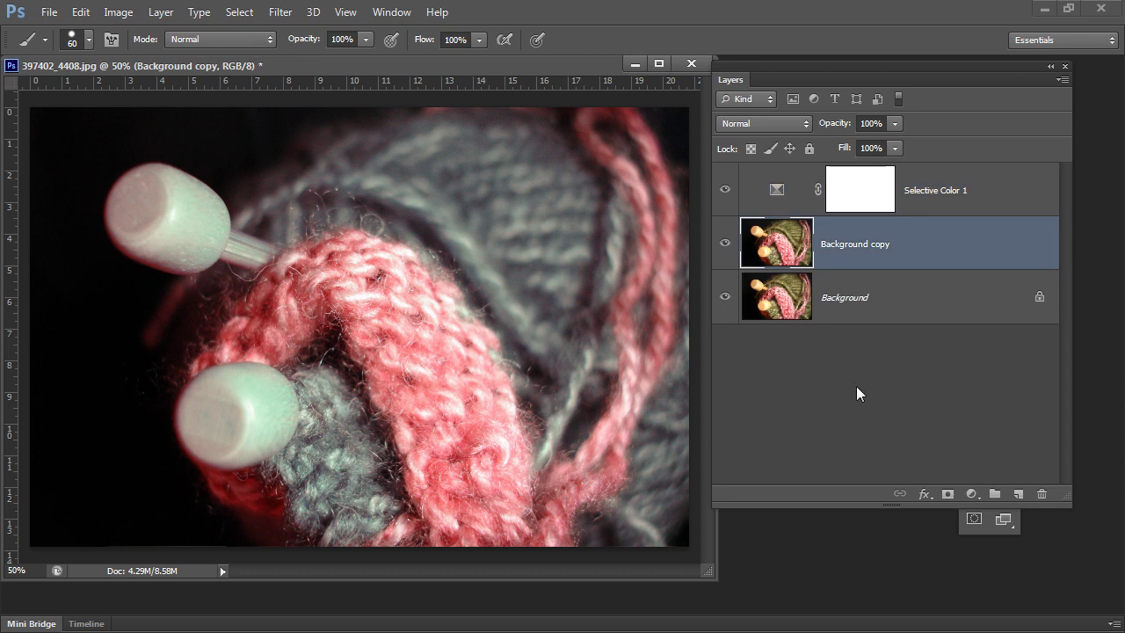
Quick-select both pale needle knobs, trimming extras with Alt, and target the Selective Color 1 mask.
mouse_move(763, 94)
left_mouse_down()
mouse_move(950, 225)
mouse_move(962, 195)
mouse_move(827, 99)
left_mouse_up()
left_click_drag(870, 167, 900, 158)
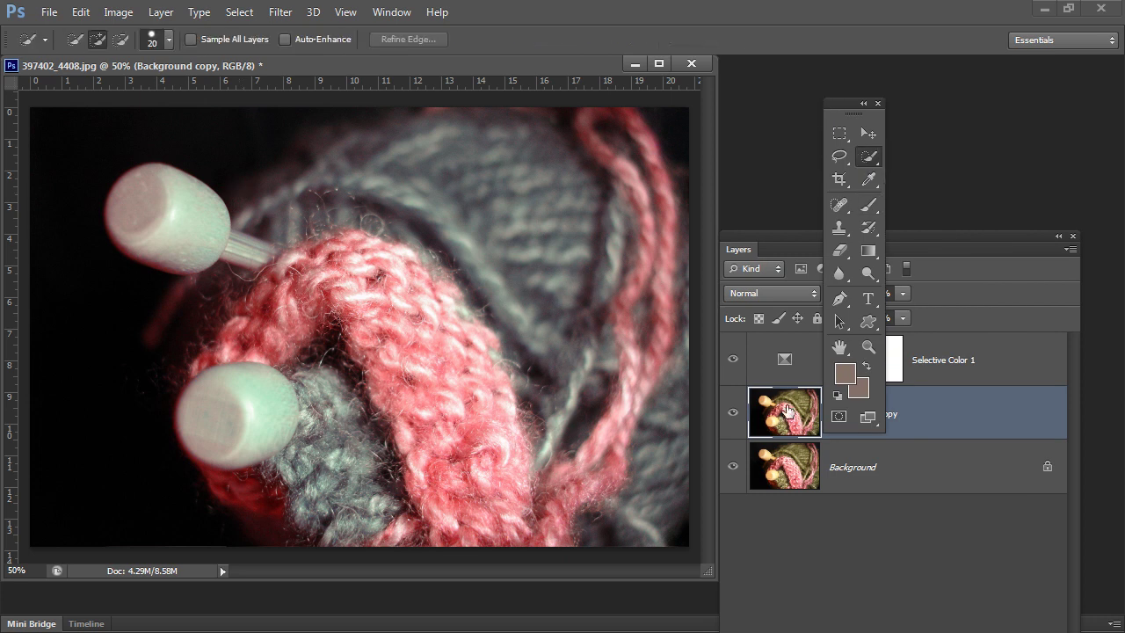
left_click_drag(172, 198, 216, 247)
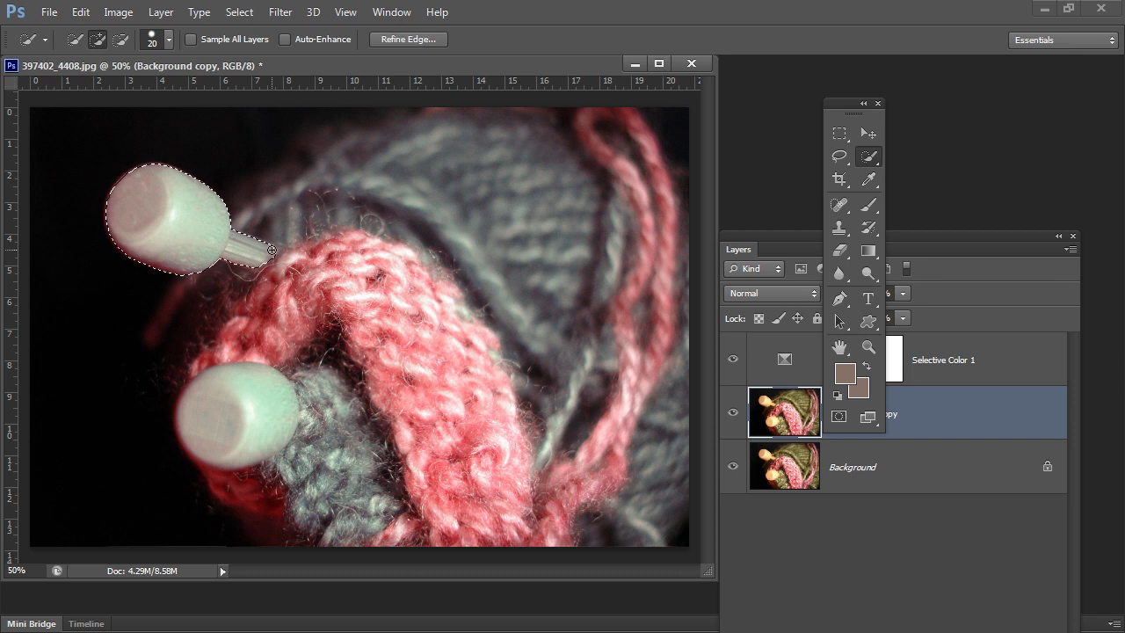
left_click(222, 385)
key("alt")
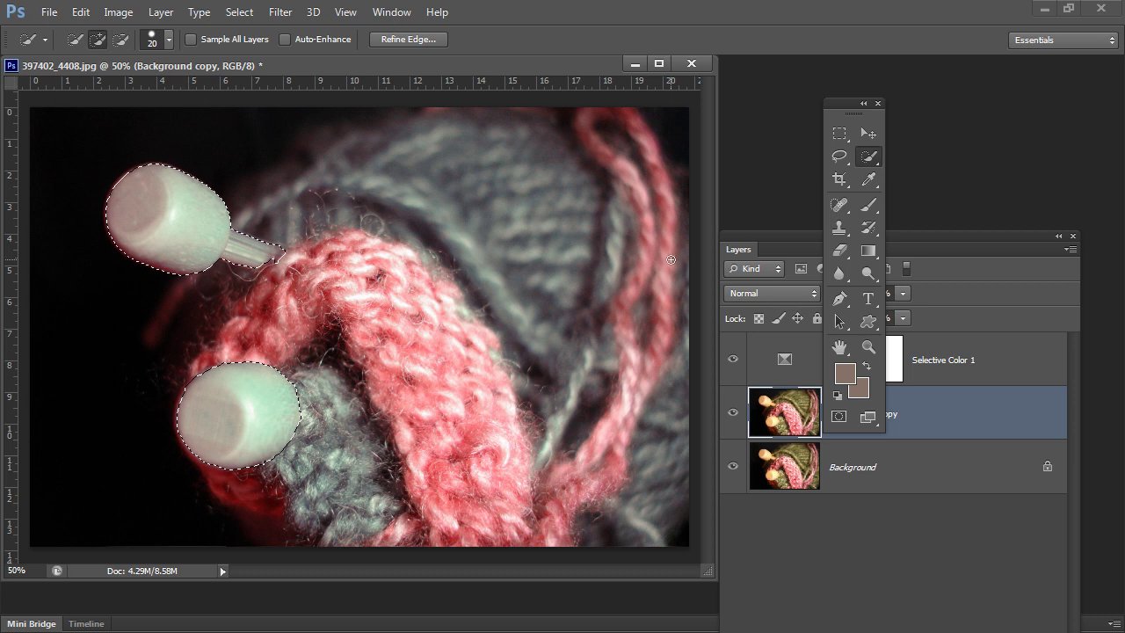
left_click(806, 360)
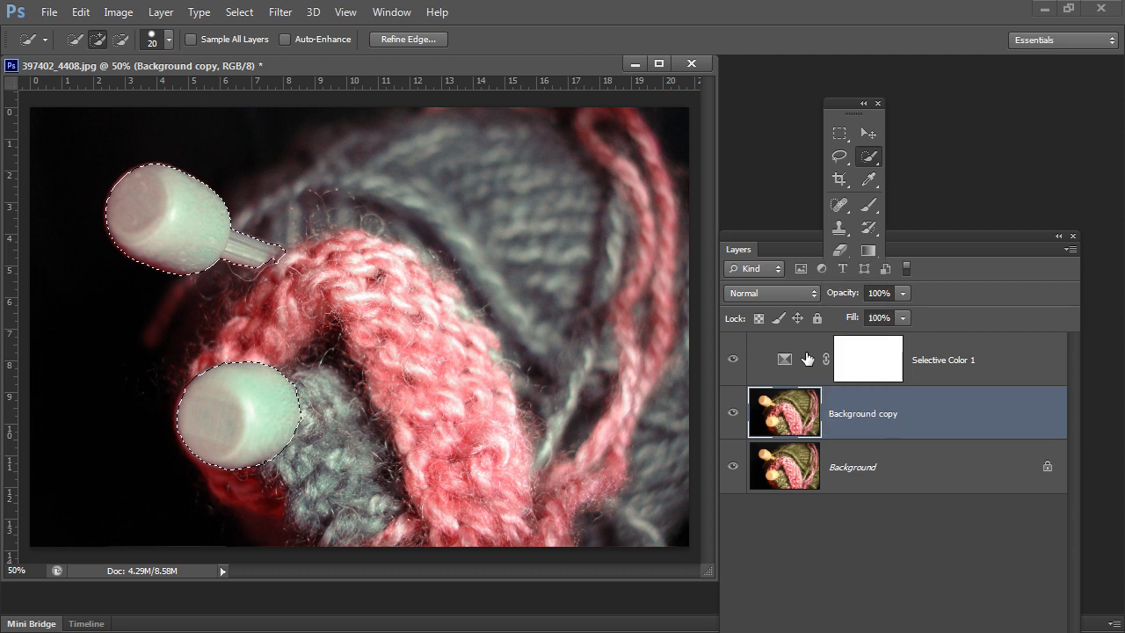
left_click_drag(802, 236, 535, 140)
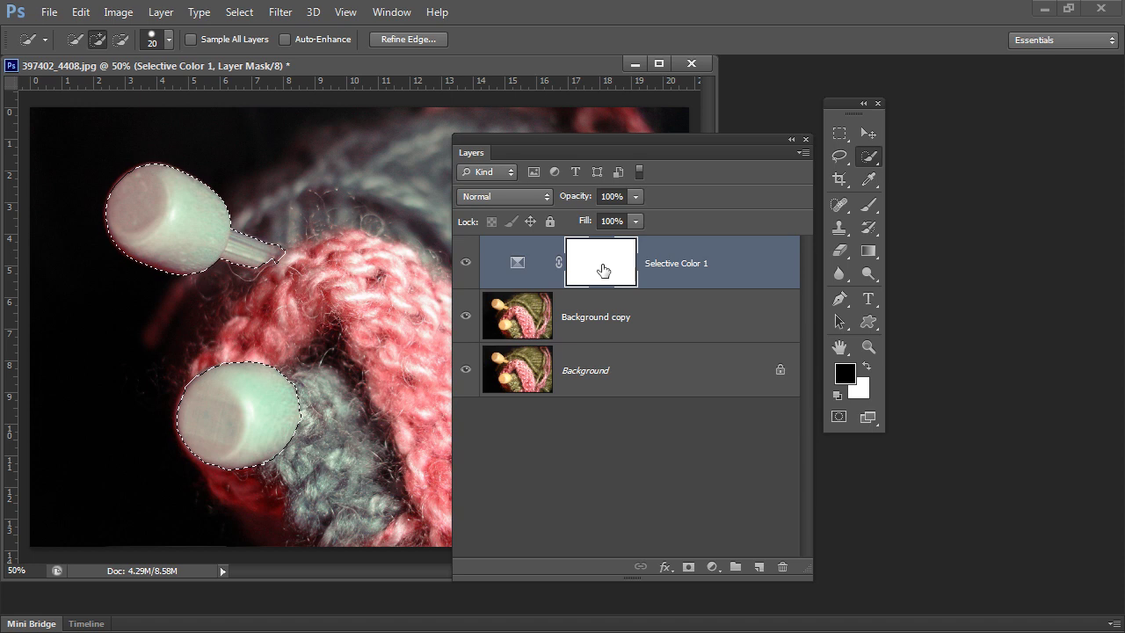
Fill the needle selection with black on the Selective Color 1 mask and deselect.
key("alt+BackSpace")
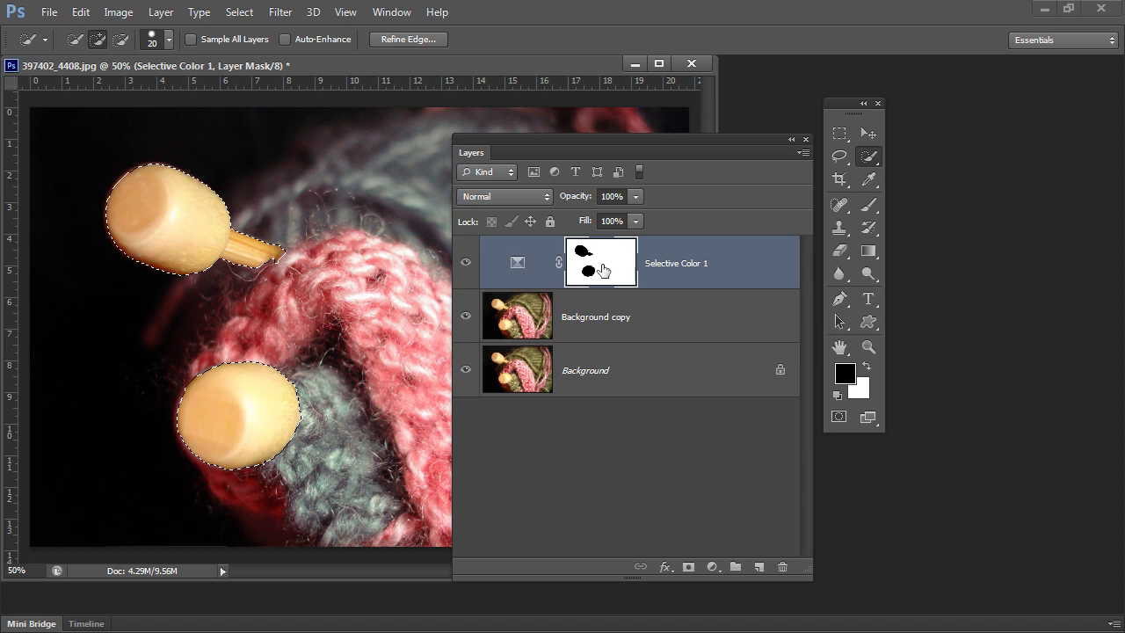
left_click_drag(474, 149, 714, 150)
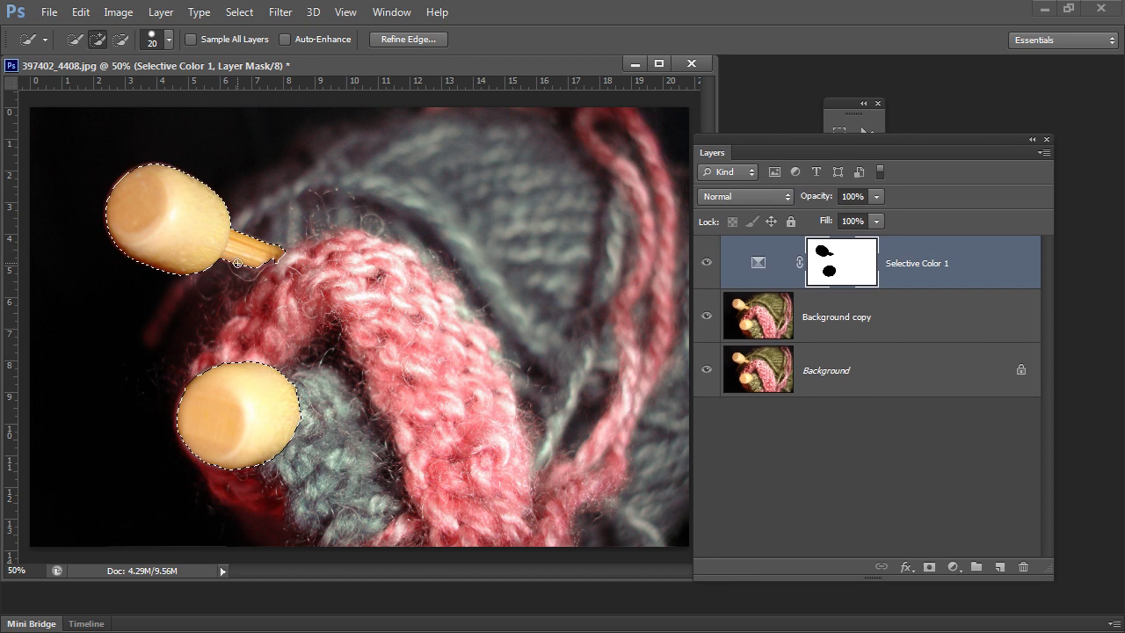
key("ctrl+d")
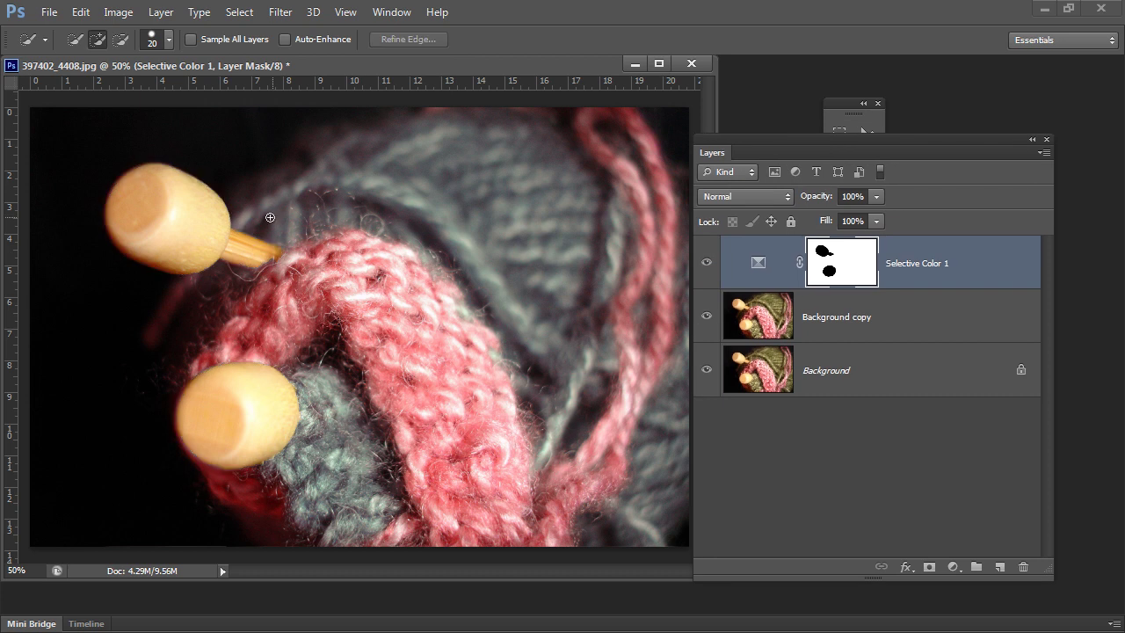
Reposition the floating Layers and Tools panels and choose the Brush Tool.
left_click_drag(711, 147, 719, 112)
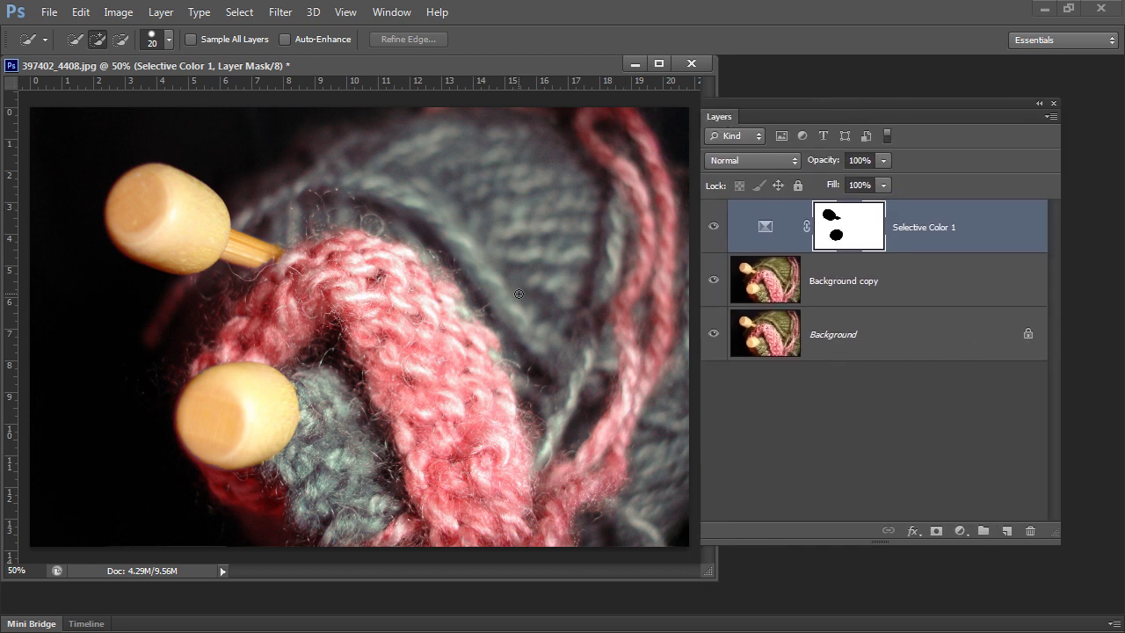
left_click_drag(719, 121, 739, 172)
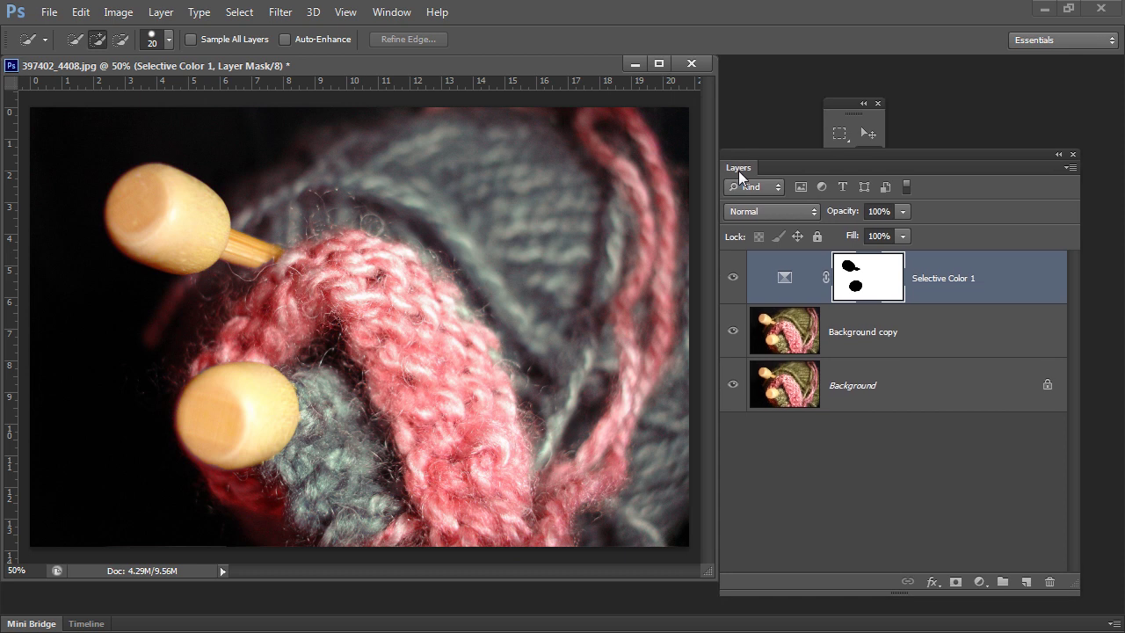
left_click_drag(834, 118, 771, 86)
left_click(801, 184)
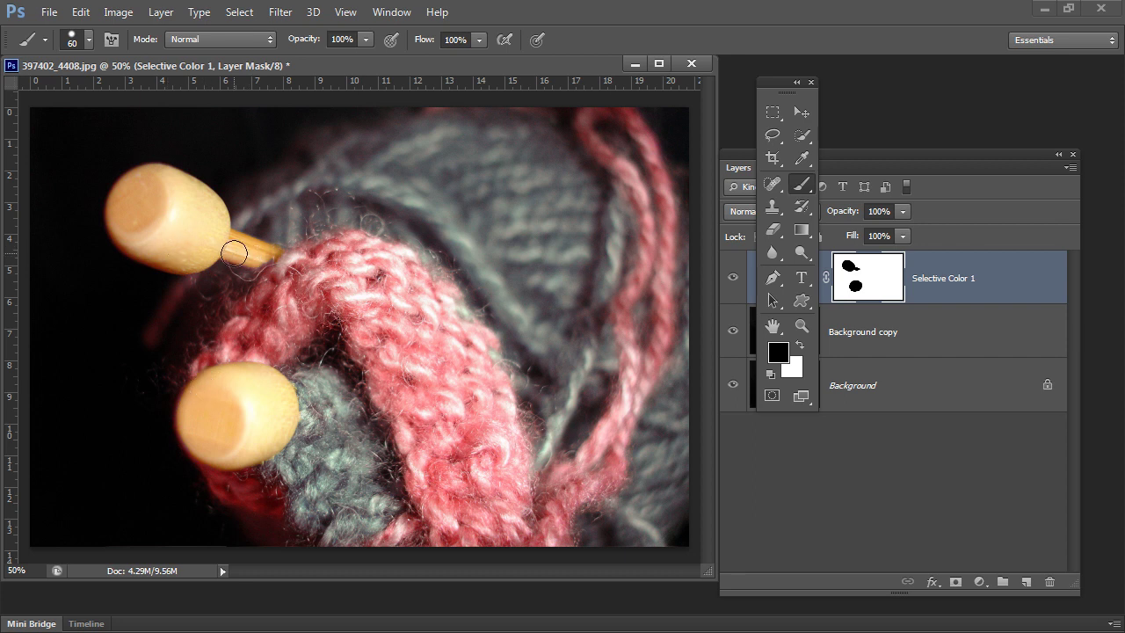
Shrink the brush from 60 to 15 px and move the Tools panel aside.
key("bracketleft")
key("bracketleft")
key("bracketleft")
key("bracketleft")
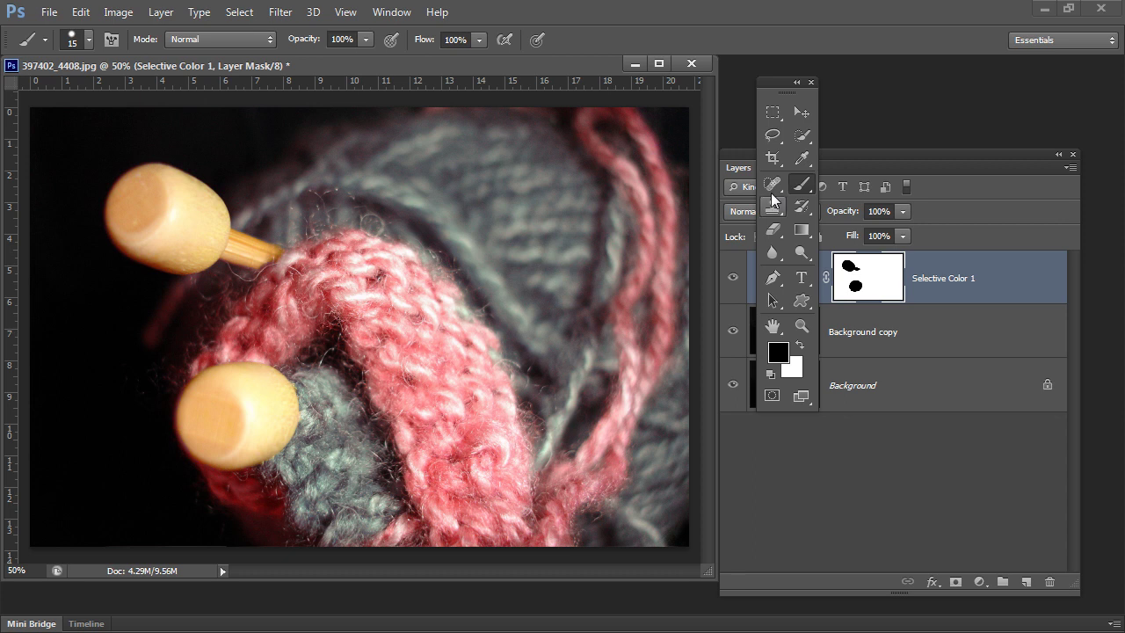
left_click_drag(769, 77, 1004, 110)
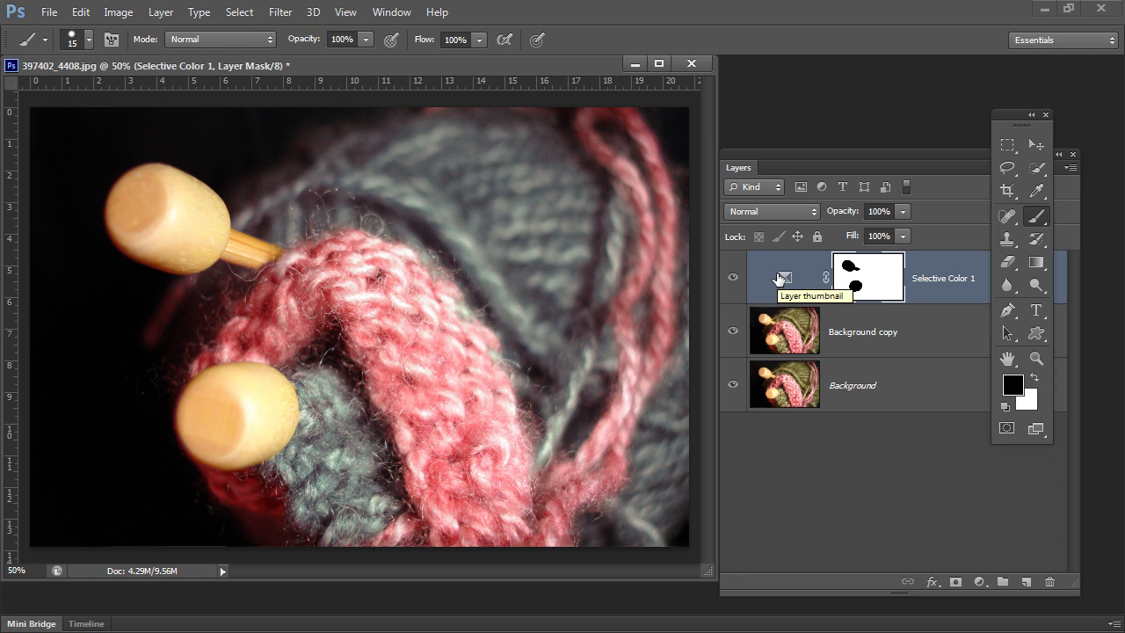
Target the Selective Color 1 adjustment, compare Overlay and Normal blend modes, and settle on Color.
left_click(780, 278)
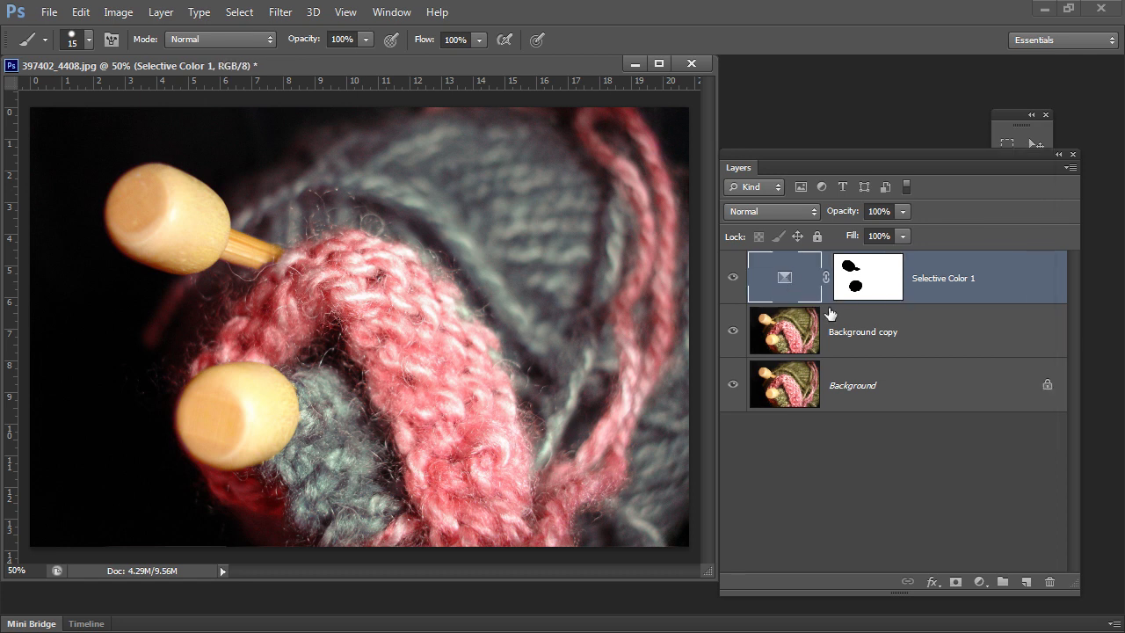
left_click(781, 212)
left_click(765, 279)
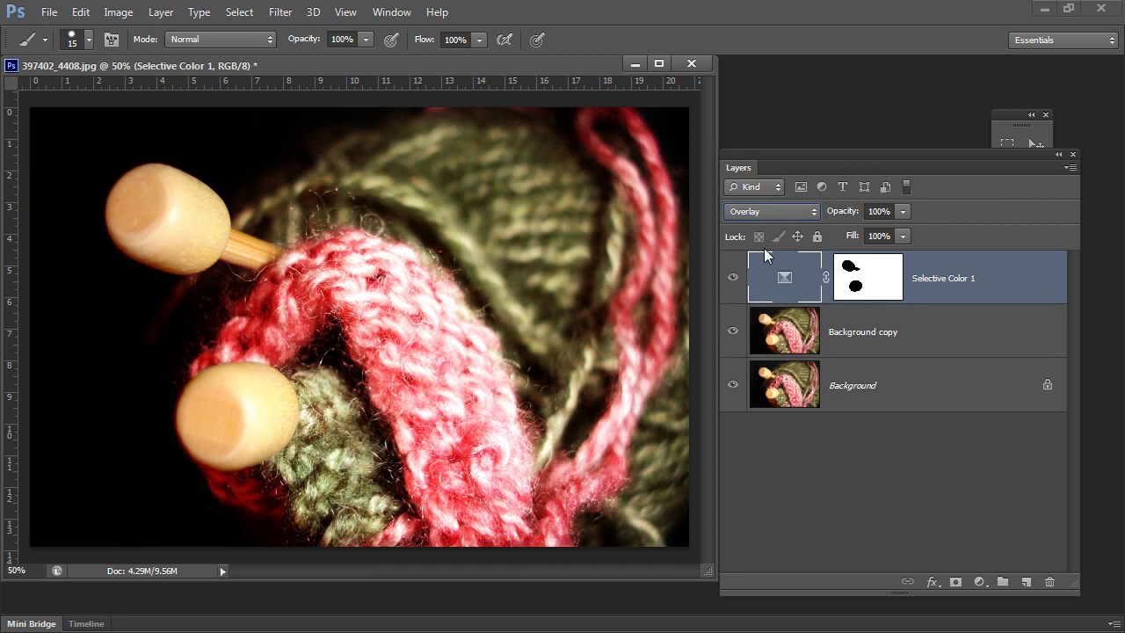
left_click(761, 212)
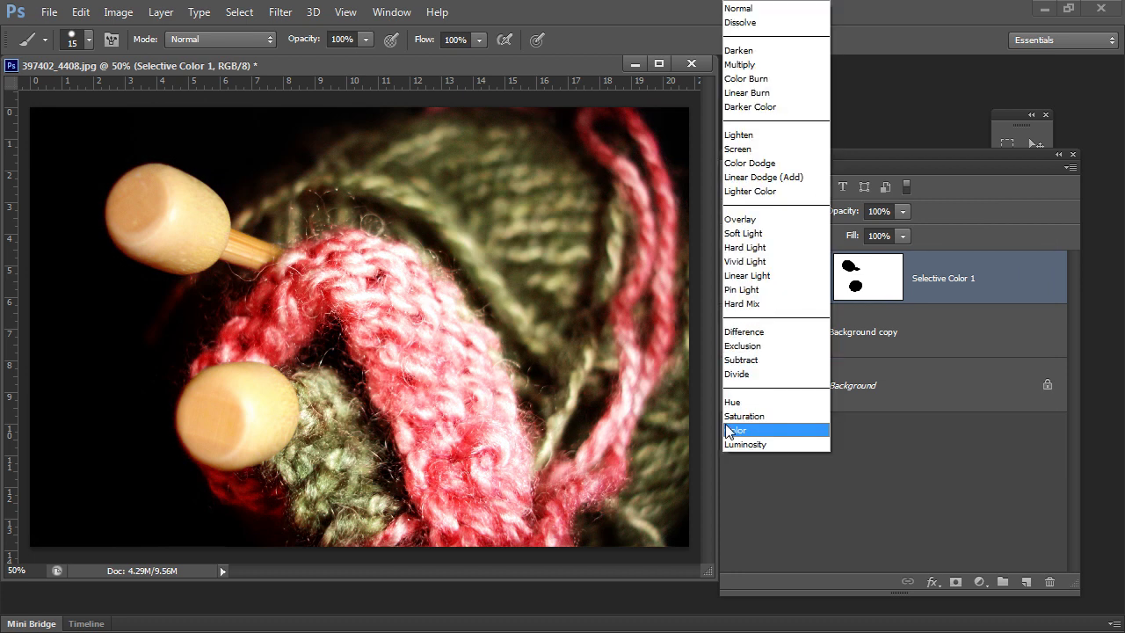
left_click(727, 427)
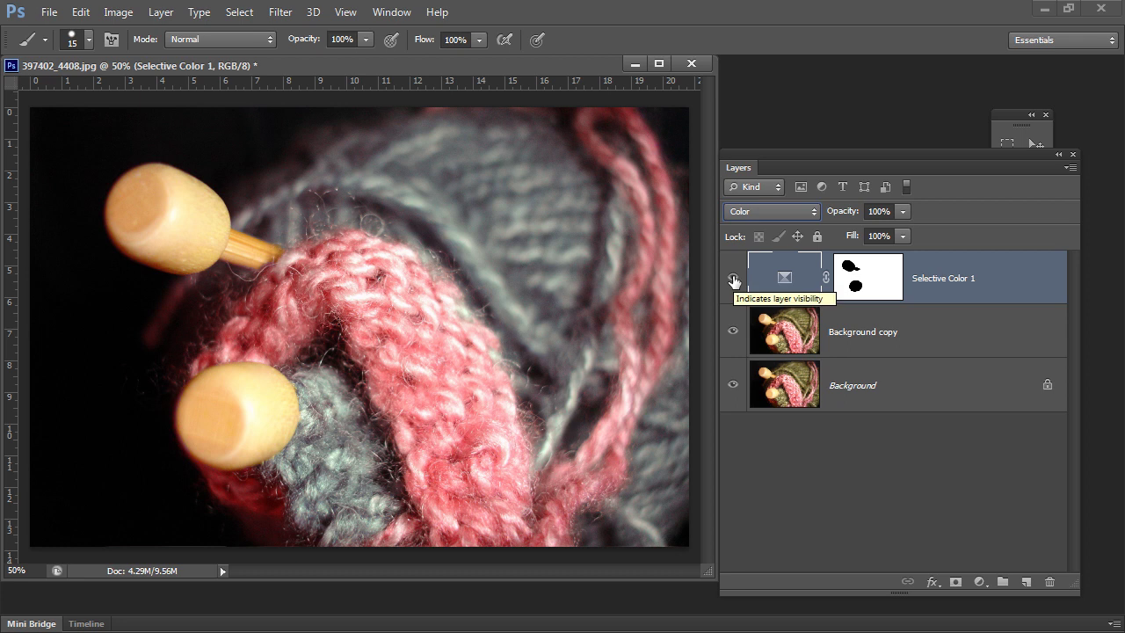
left_click(777, 215)
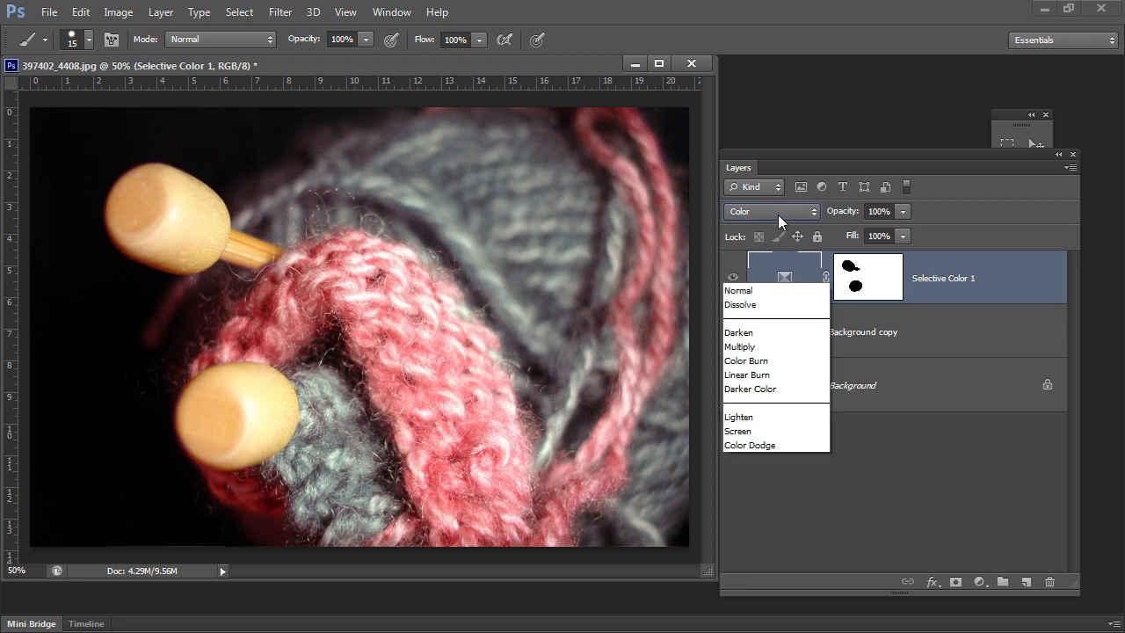
left_click(755, 9)
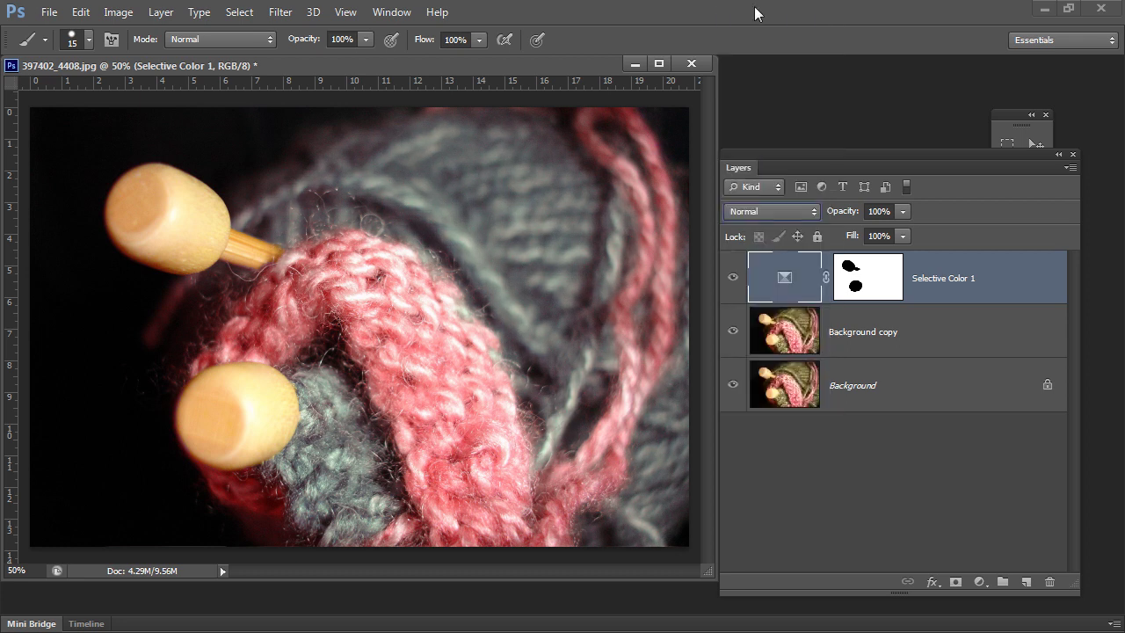
left_click(761, 212)
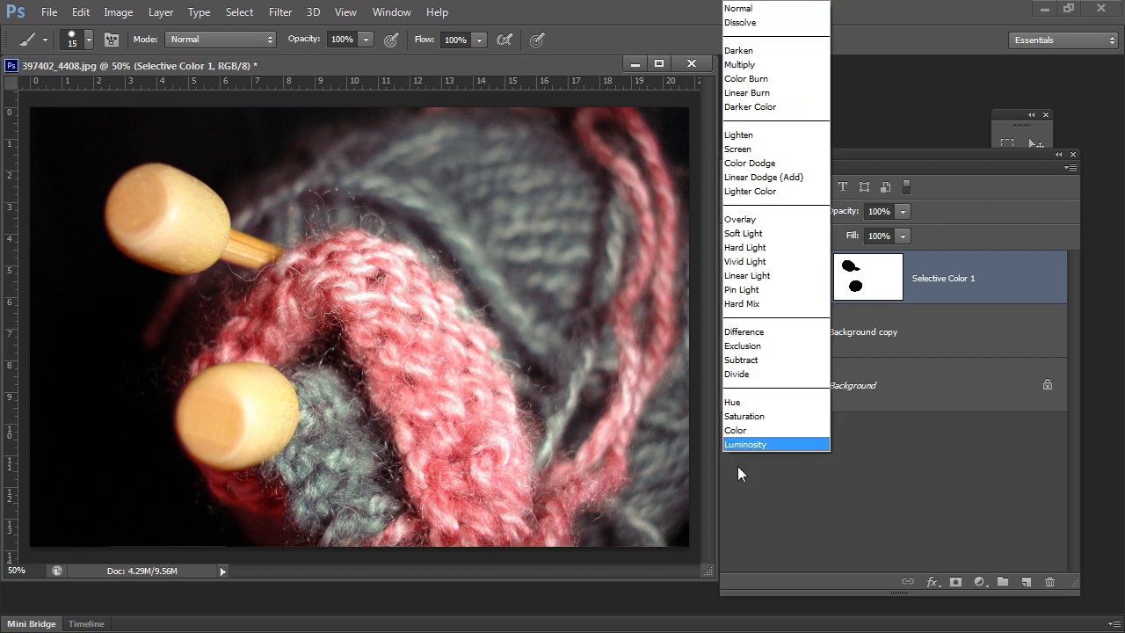
left_click(722, 425)
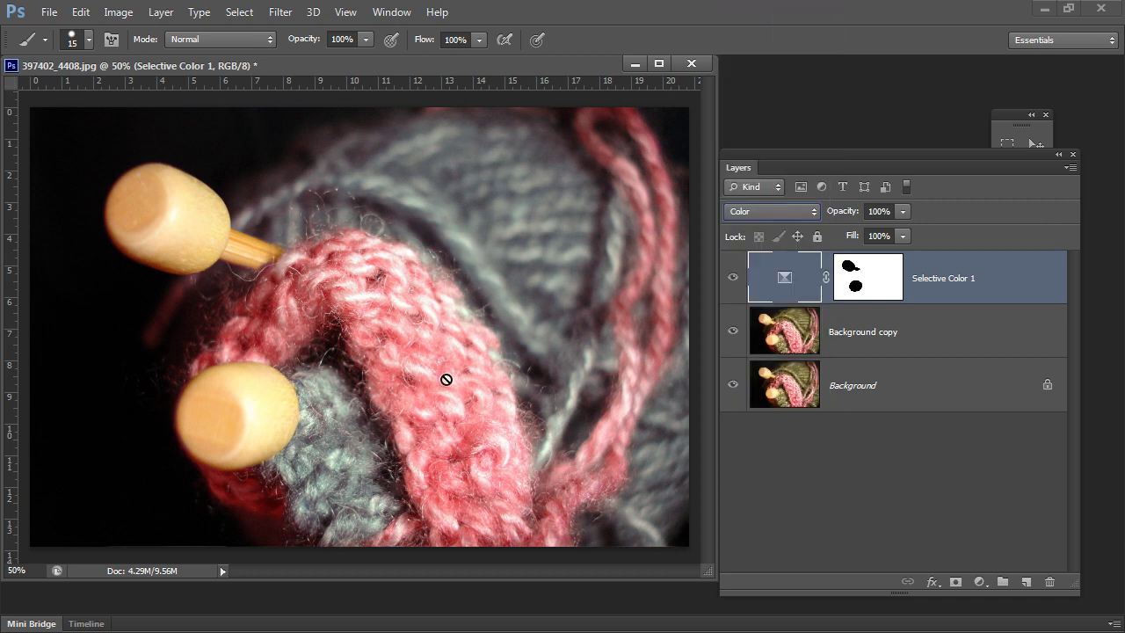